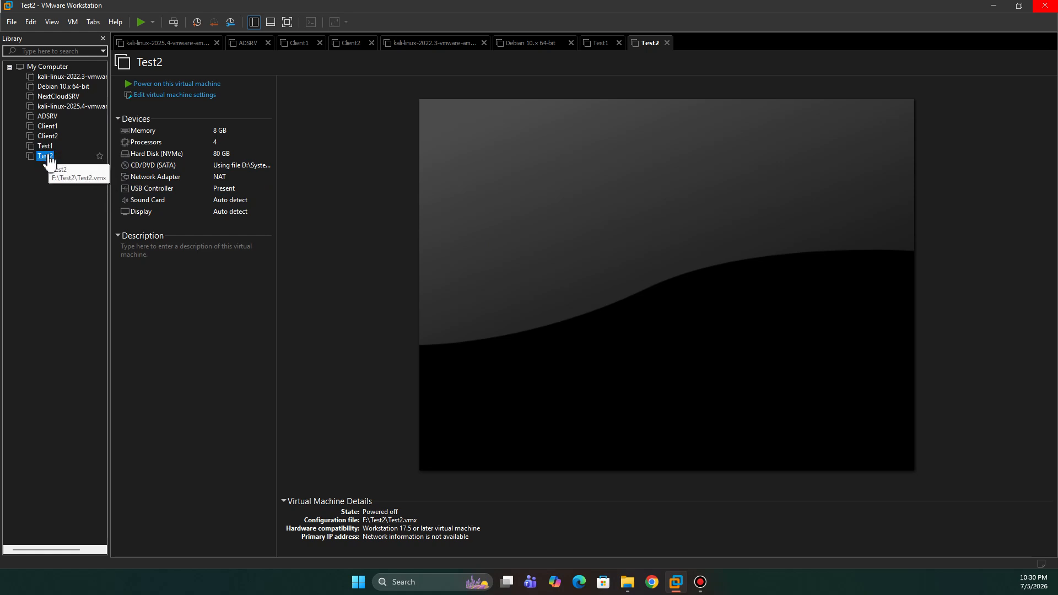
Step: Start a new virtual machine with a blank hard disk, using Microsoft Windows and Windows Server 2022 as the guest operating system
left_click(11, 22)
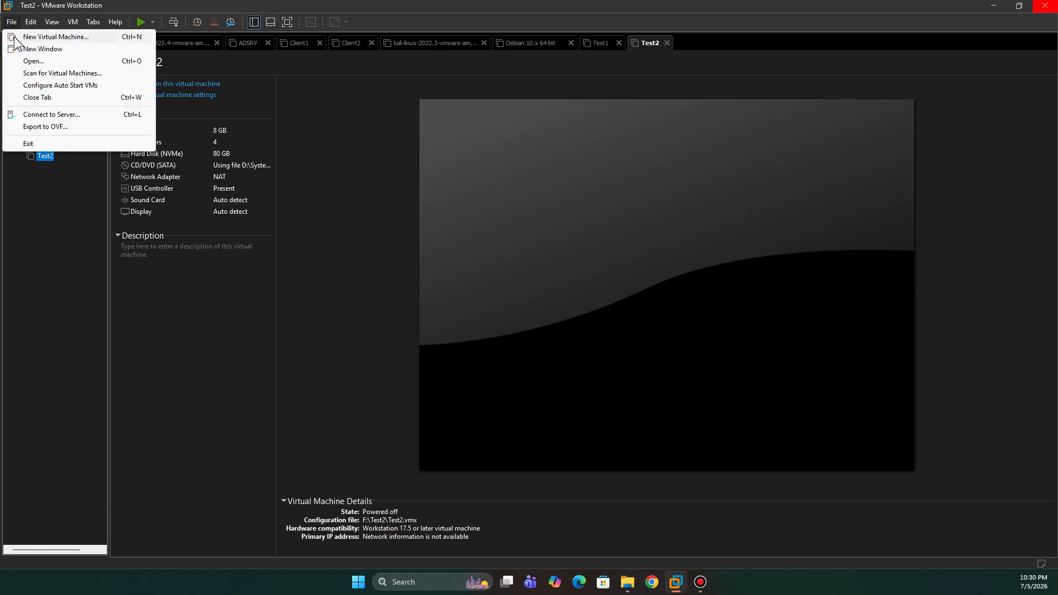
left_click(17, 26)
left_click(15, 26)
left_click(55, 38)
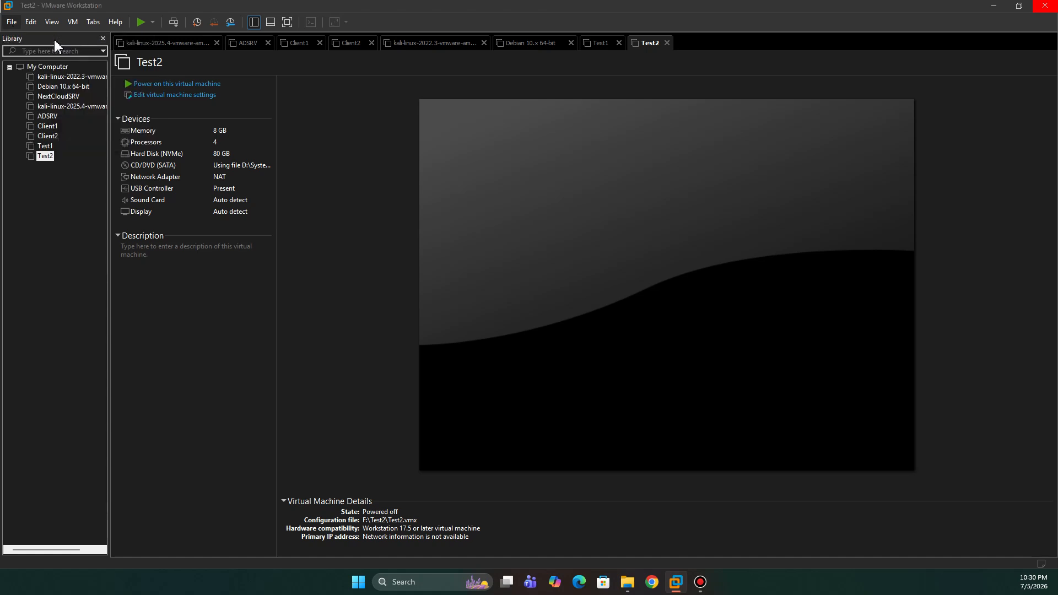
left_click(576, 392)
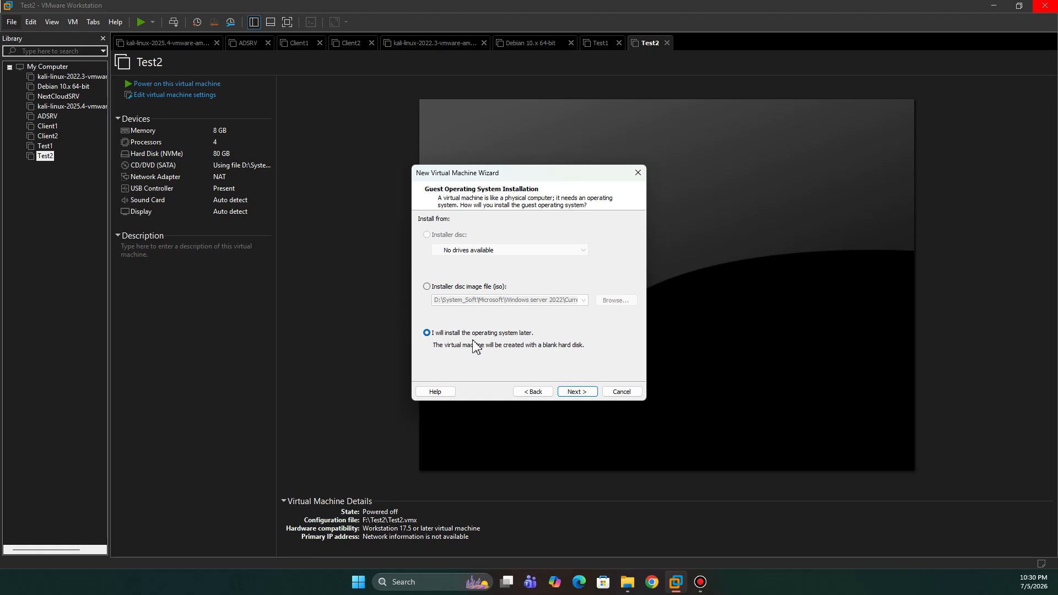
left_click(587, 398)
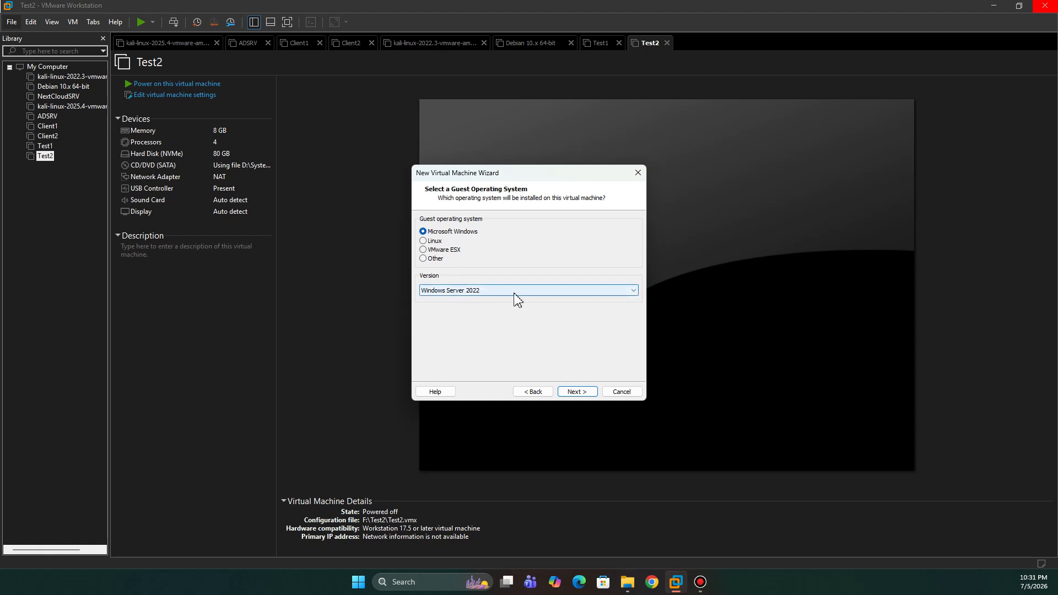
left_click(586, 393)
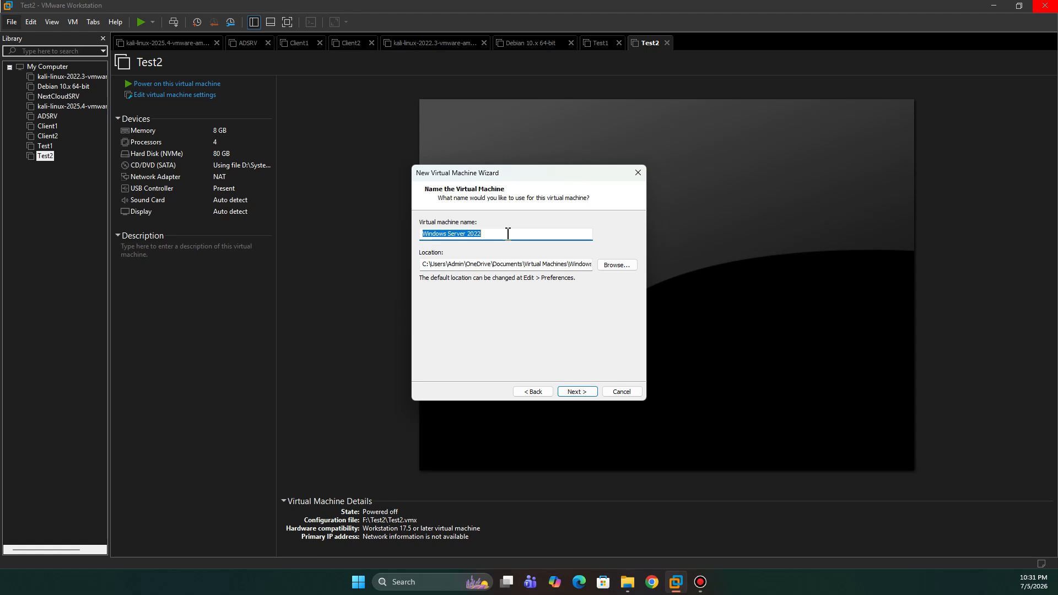
Step: Name the virtual machine DC01 and set its location to E:\DC01
type("DC01")
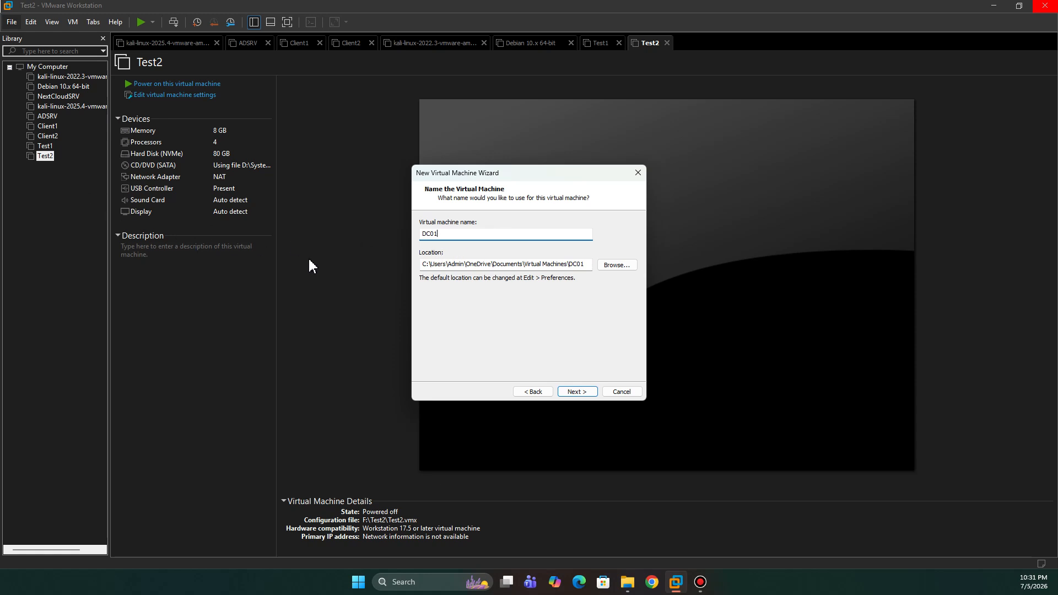
left_click(620, 270)
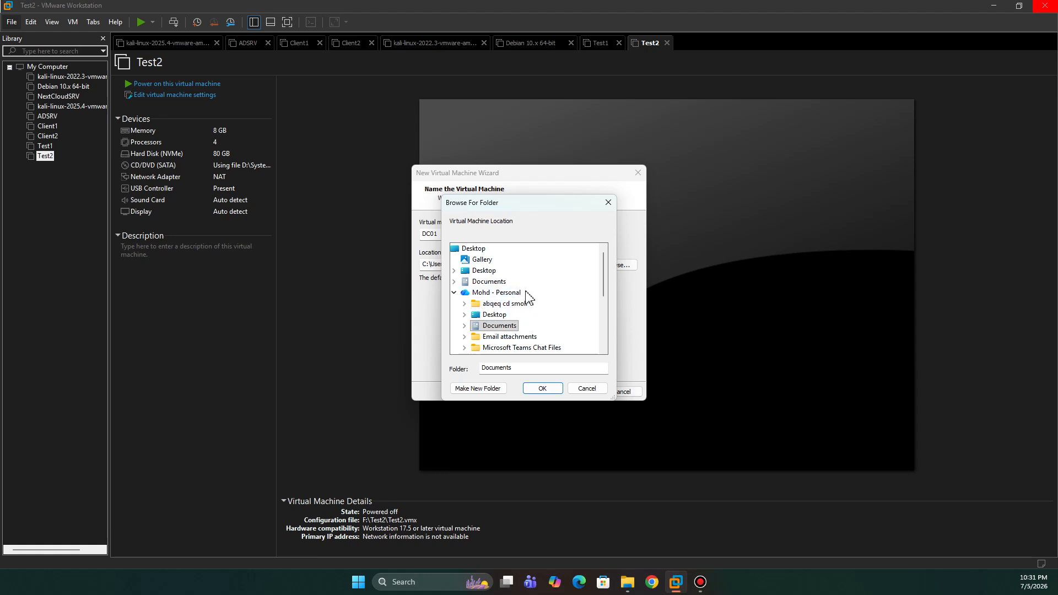
scroll(527, 299, "down", 5)
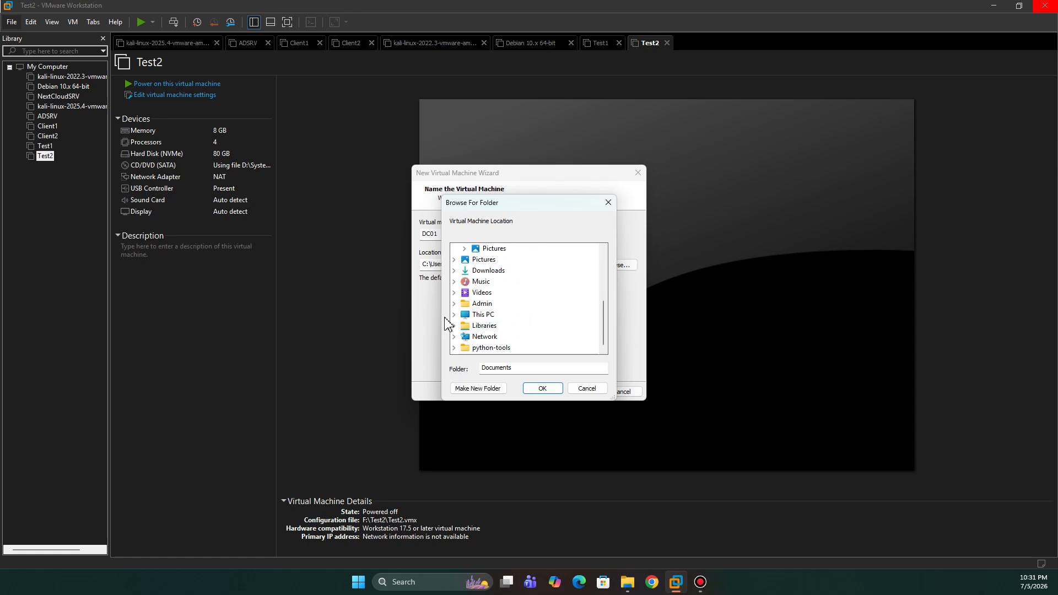
left_click(454, 315)
double_click(511, 332)
left_click(464, 247)
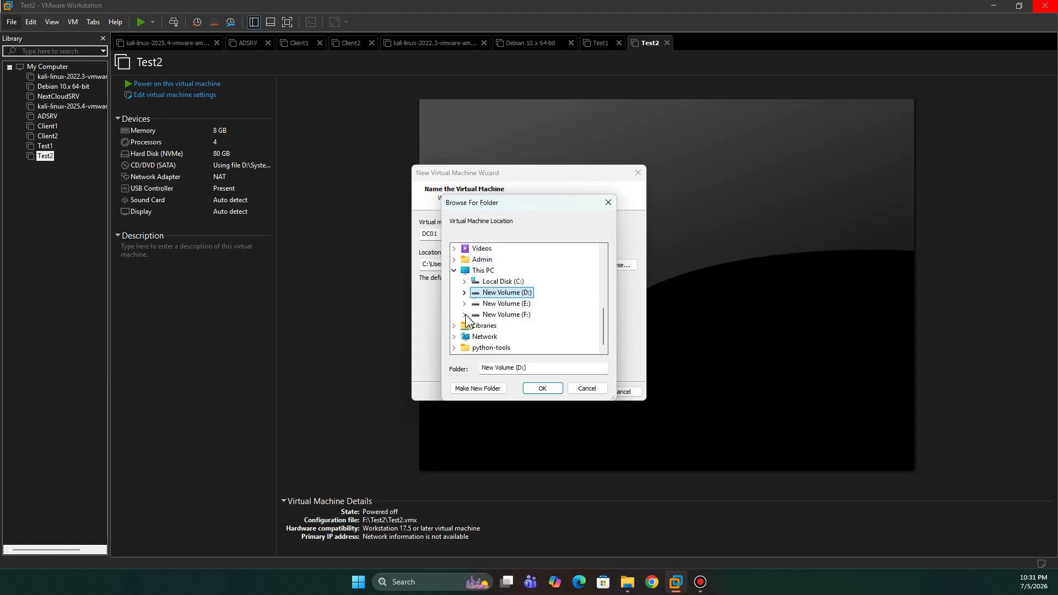
double_click(510, 304)
scroll(507, 318, "down", 3)
left_click(500, 304)
left_click(538, 392)
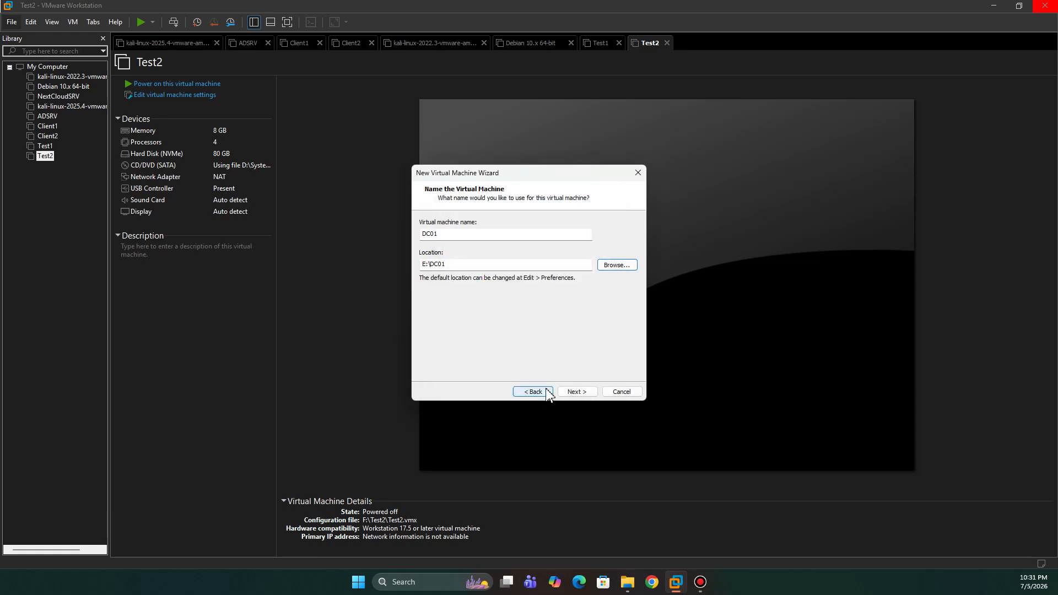
left_click(575, 393)
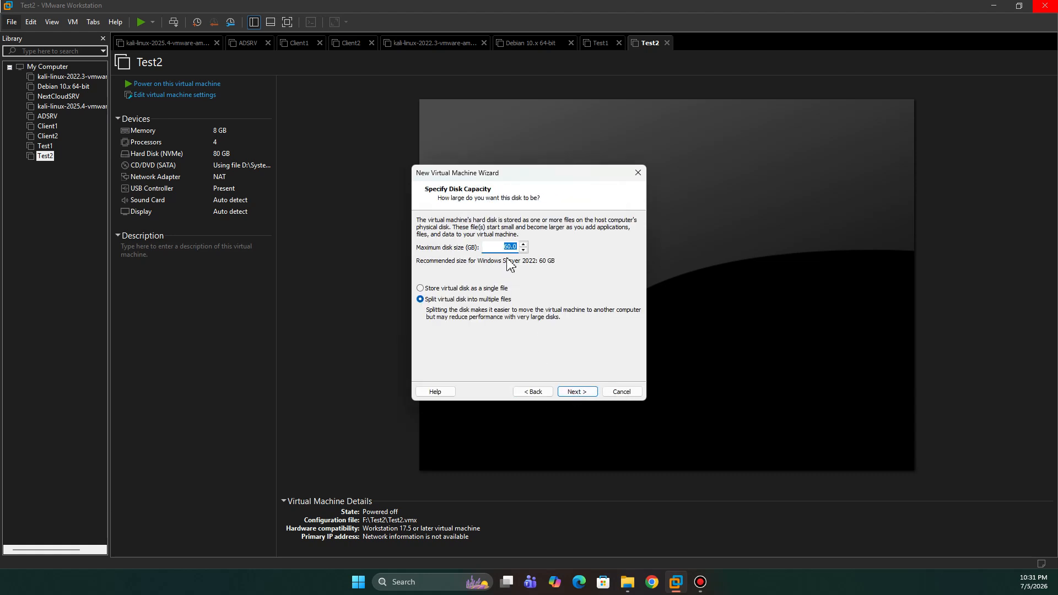
Step: Set the maximum disk size to 80 GB, split into multiple files, and review the virtual machine summary
left_click(507, 246)
left_click(576, 391)
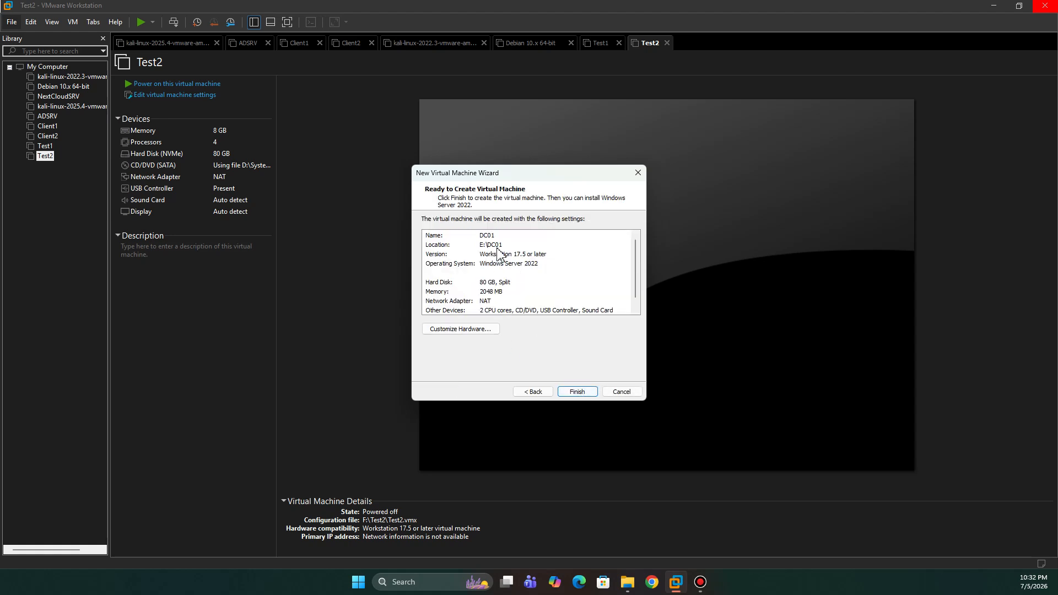
scroll(483, 270, "down", 1)
scroll(483, 270, "up", 1)
scroll(484, 273, "down", 1)
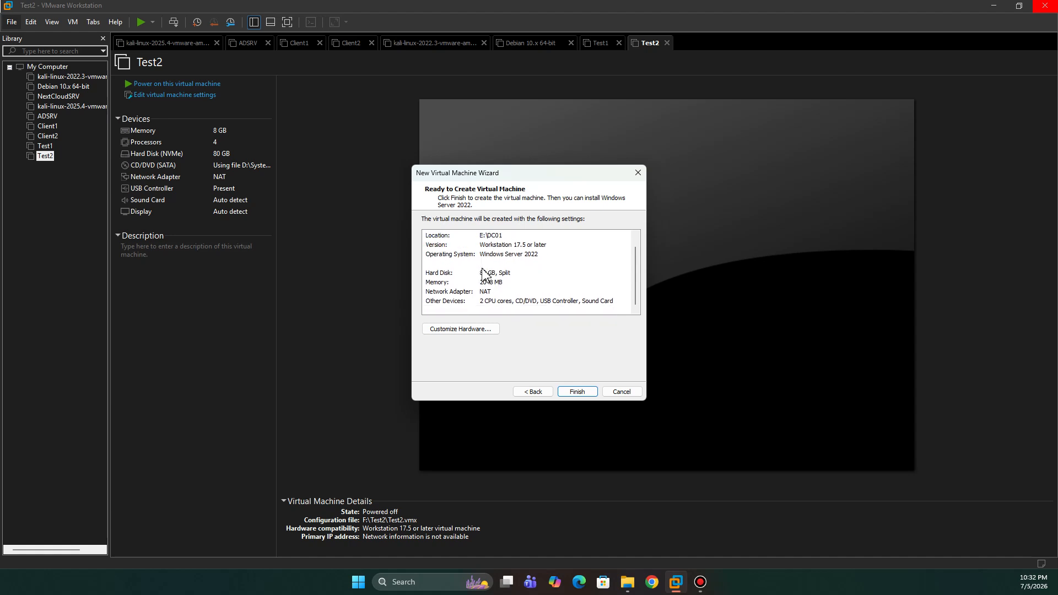
Step: Customize the hardware with 8 GB of memory and 2 cores per processor
left_click(469, 333)
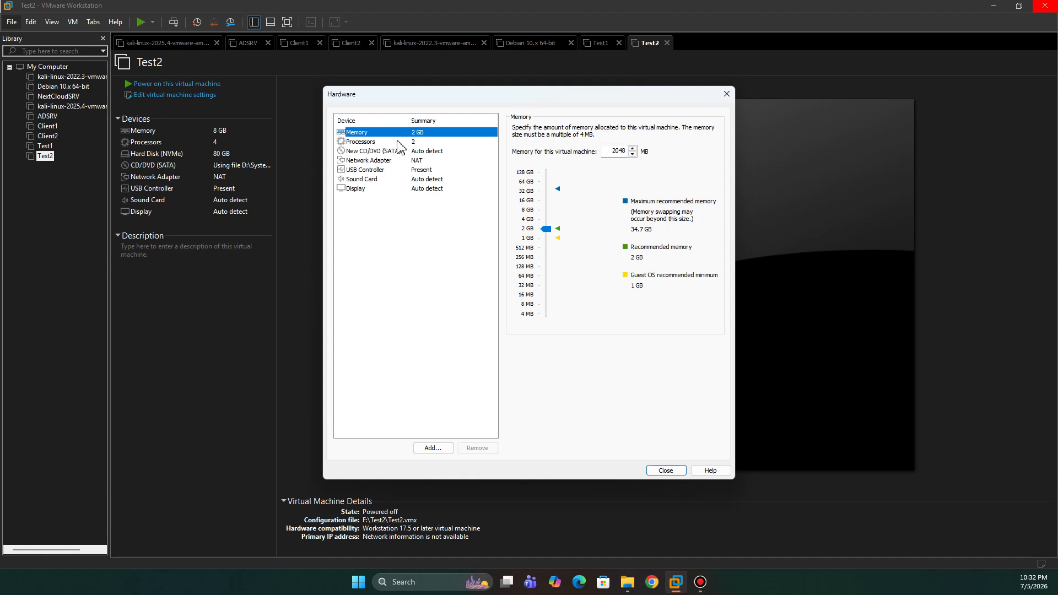
left_click(528, 211)
left_click(370, 142)
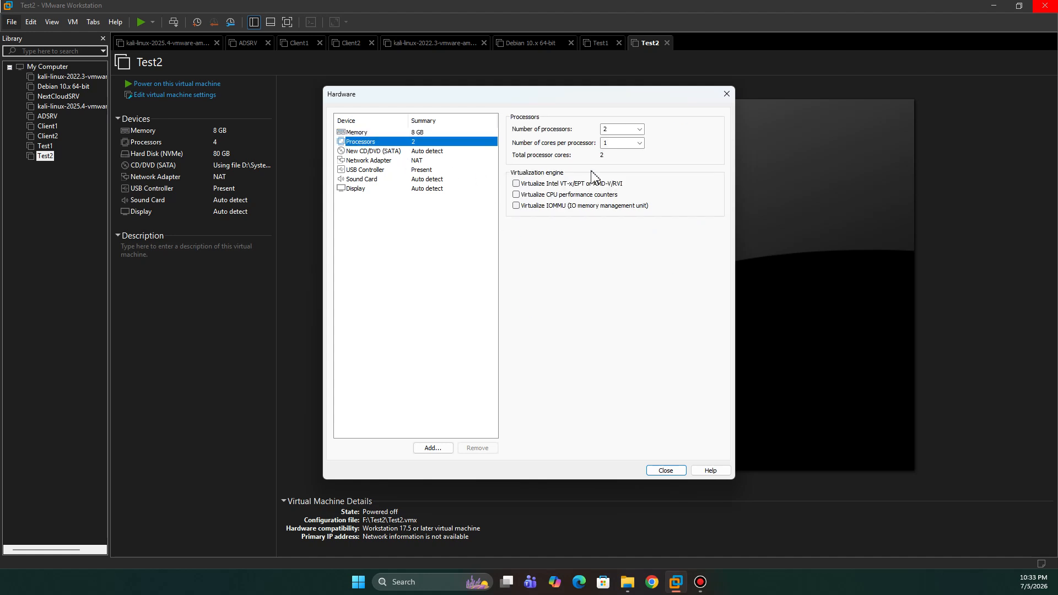
left_click(639, 143)
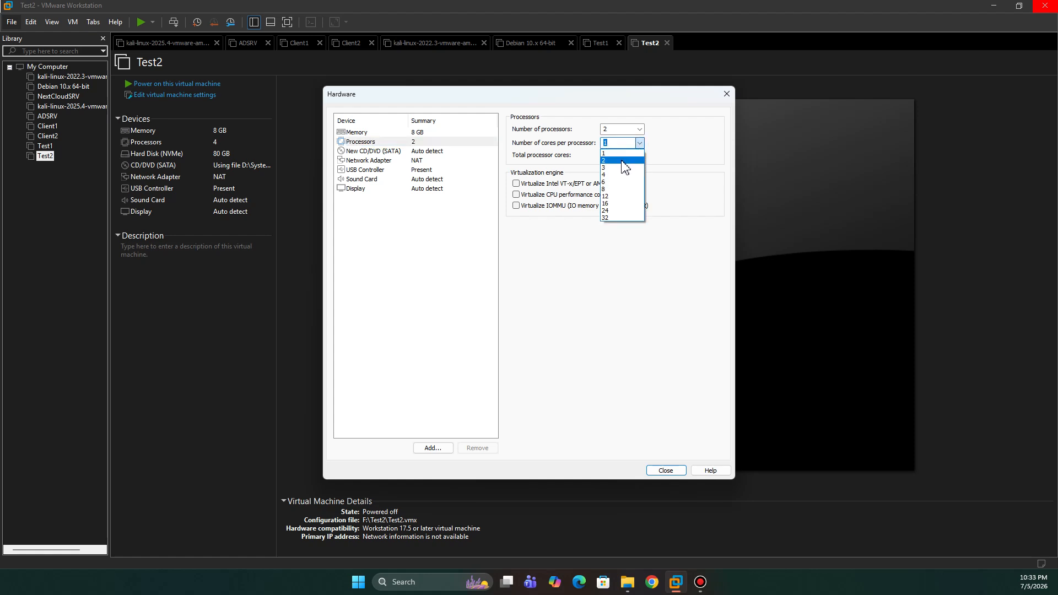
left_click(621, 161)
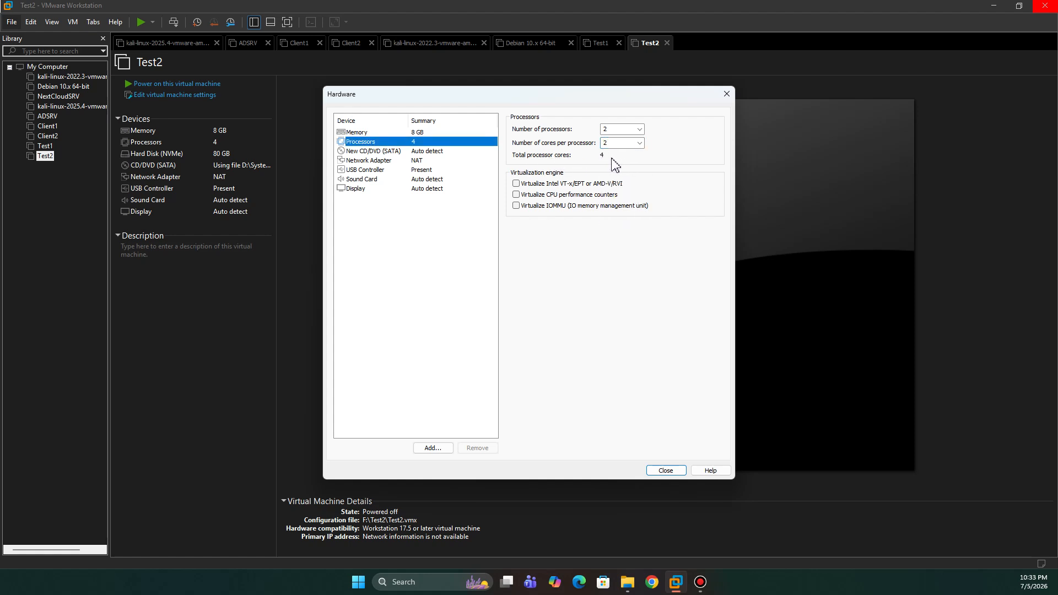
Step: Attach the Windows Server 2022 image SERVER_EVAL_x64FRE_en-us.iso from the Current version folder to the CD/DVD drive
left_click(415, 161)
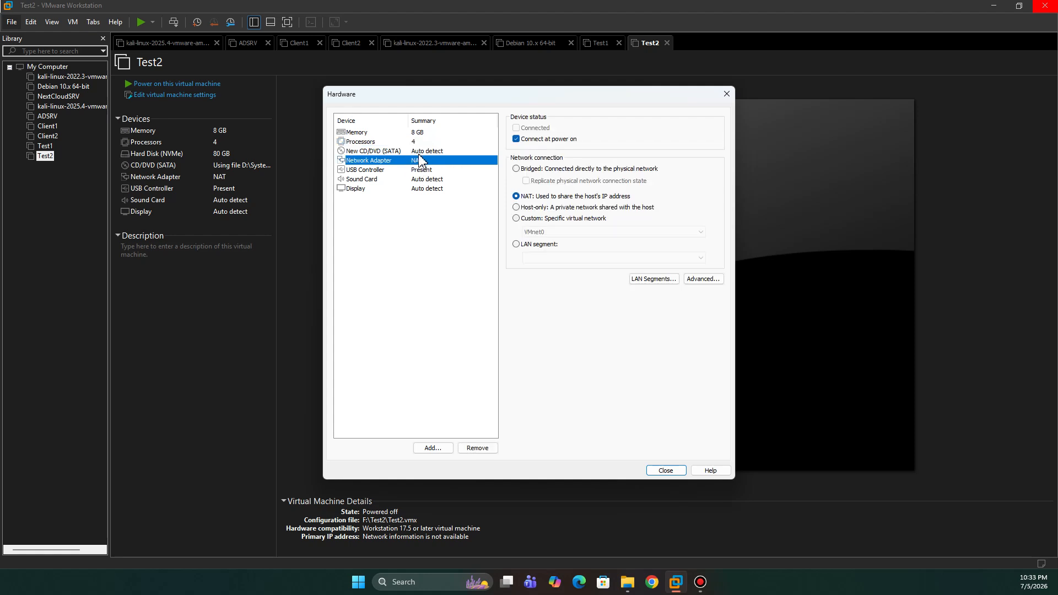
left_click(417, 152)
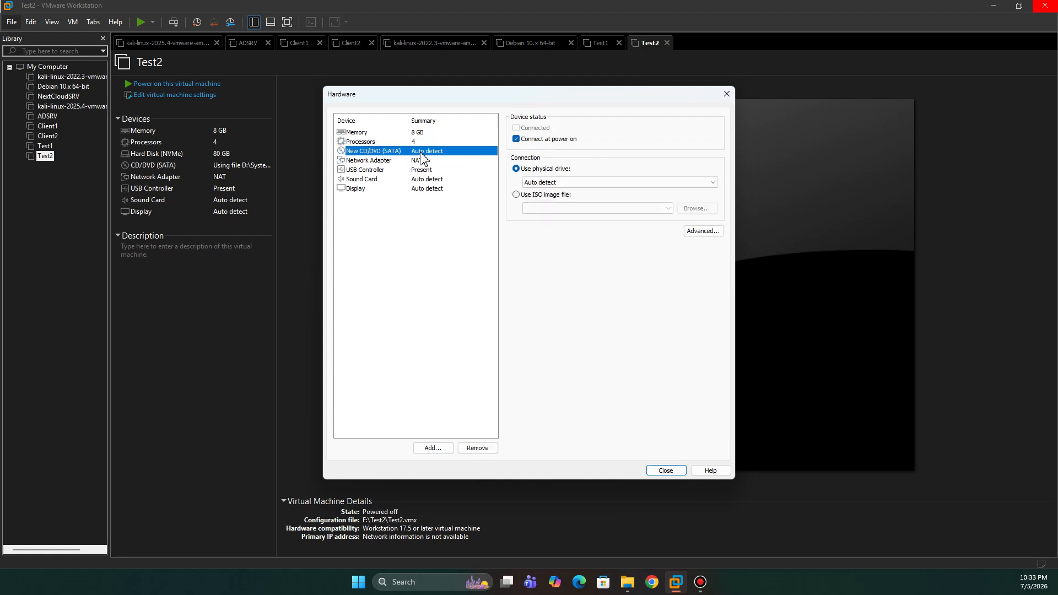
left_click(542, 195)
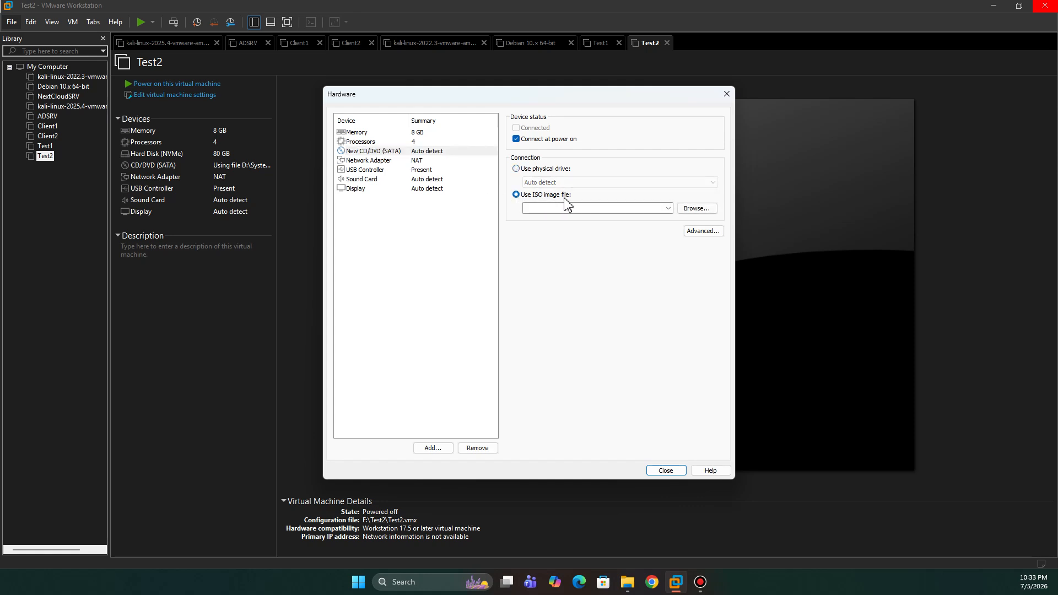
left_click(667, 208)
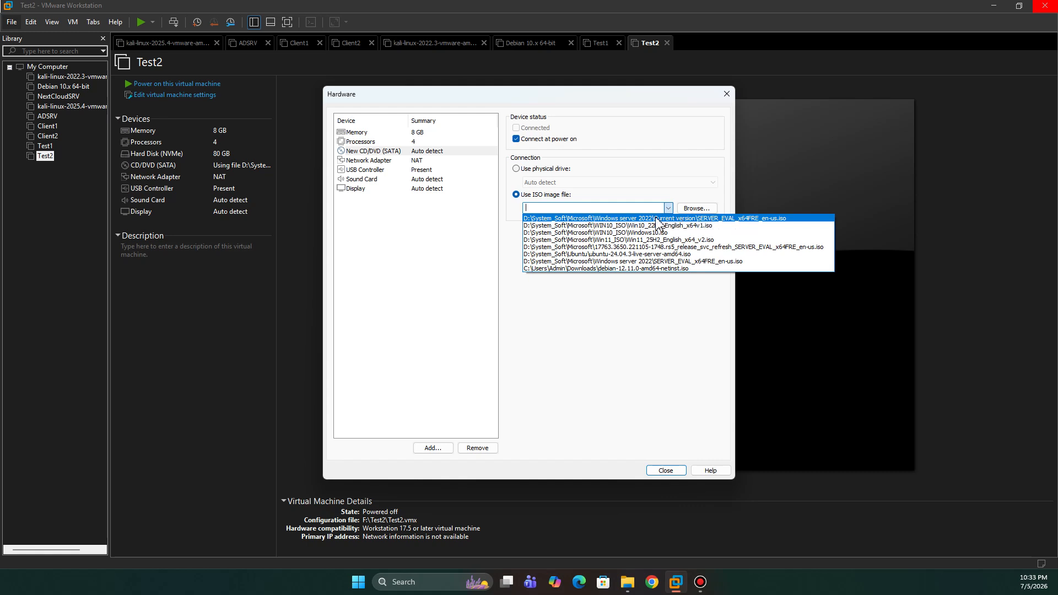
left_click(660, 218)
left_click(694, 209)
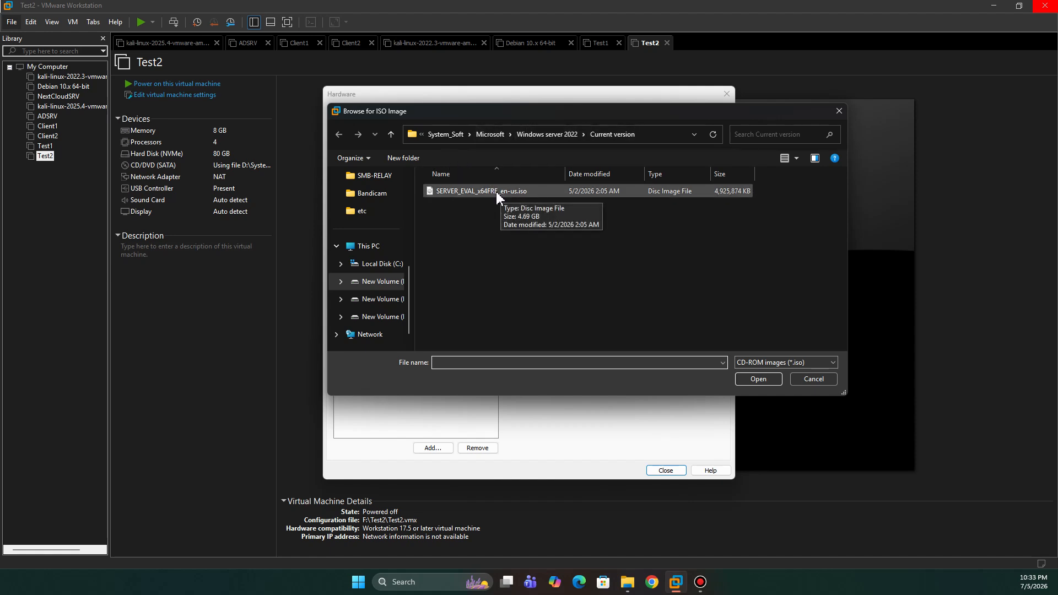
left_click(835, 113)
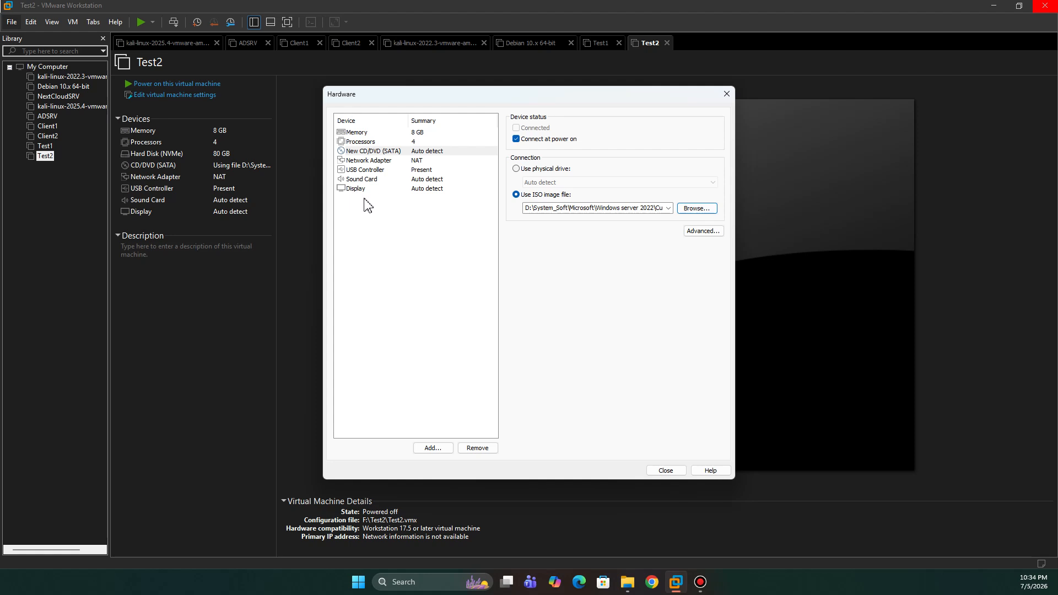
left_click(666, 471)
Step: Finish creating the DC01 virtual machine and check its memory settings
left_click(577, 392)
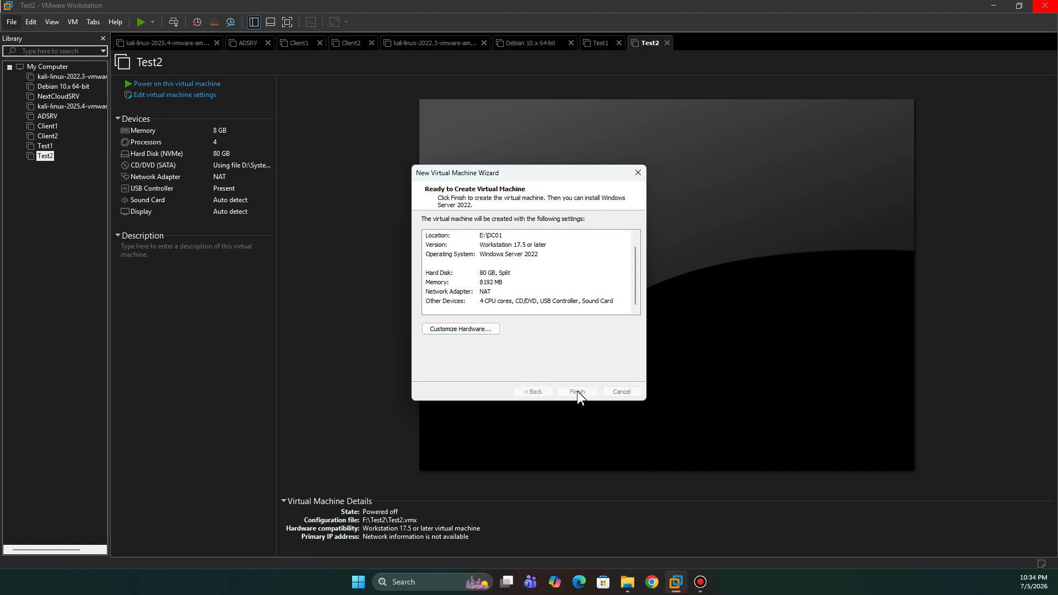
double_click(219, 134)
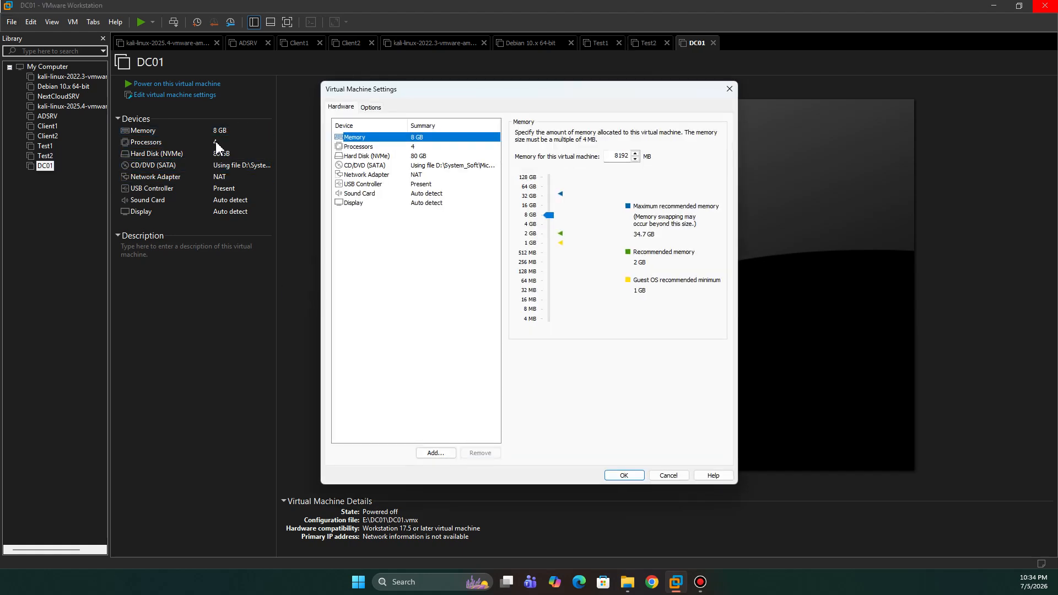
left_click(729, 89)
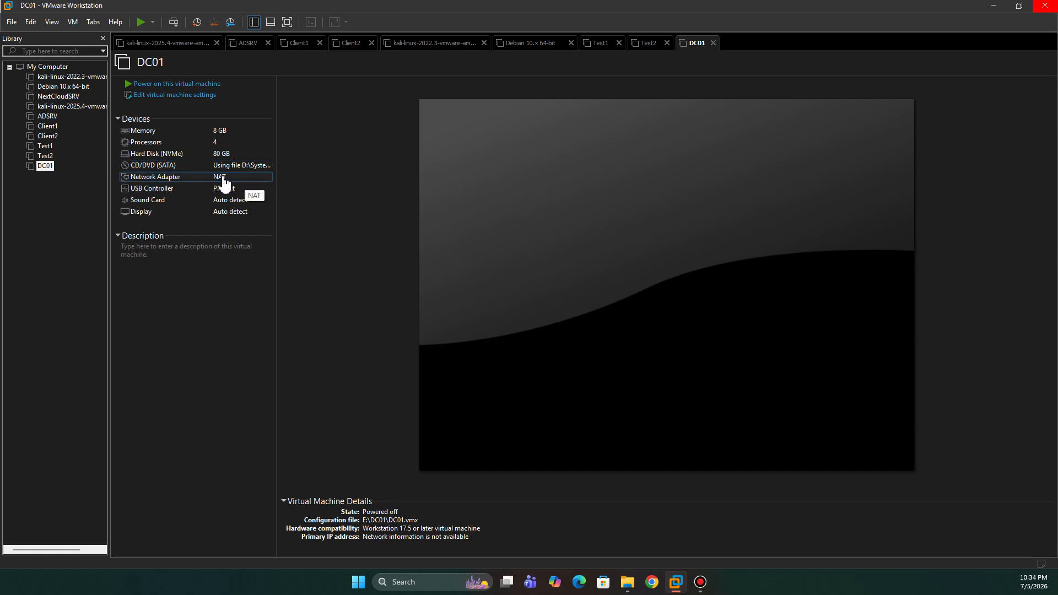
Step: Power on DC01 and boot it from the attached installation disc
left_click(205, 84)
left_click(586, 333)
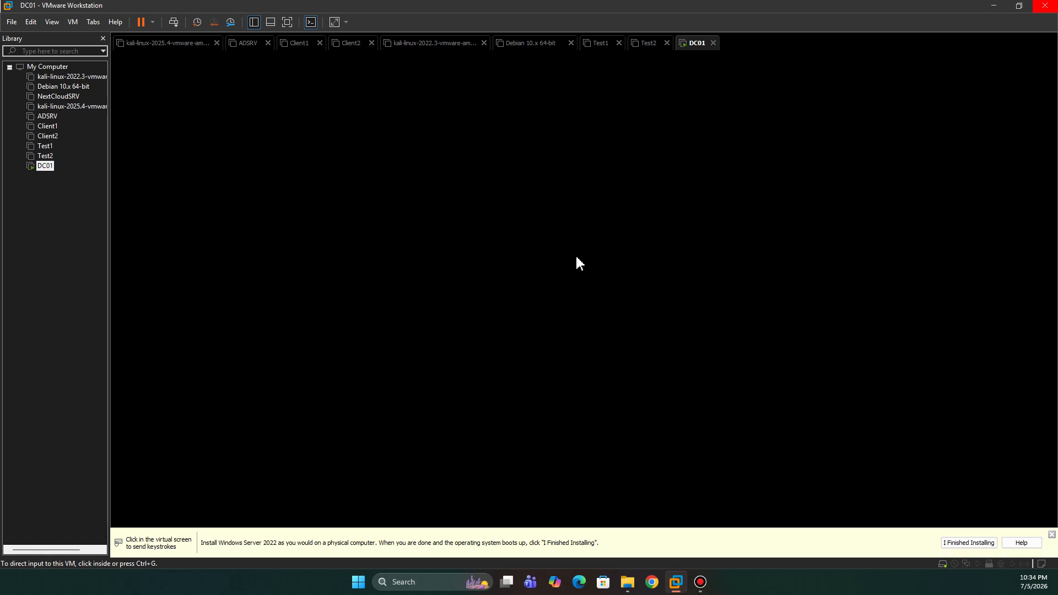
left_click(602, 275)
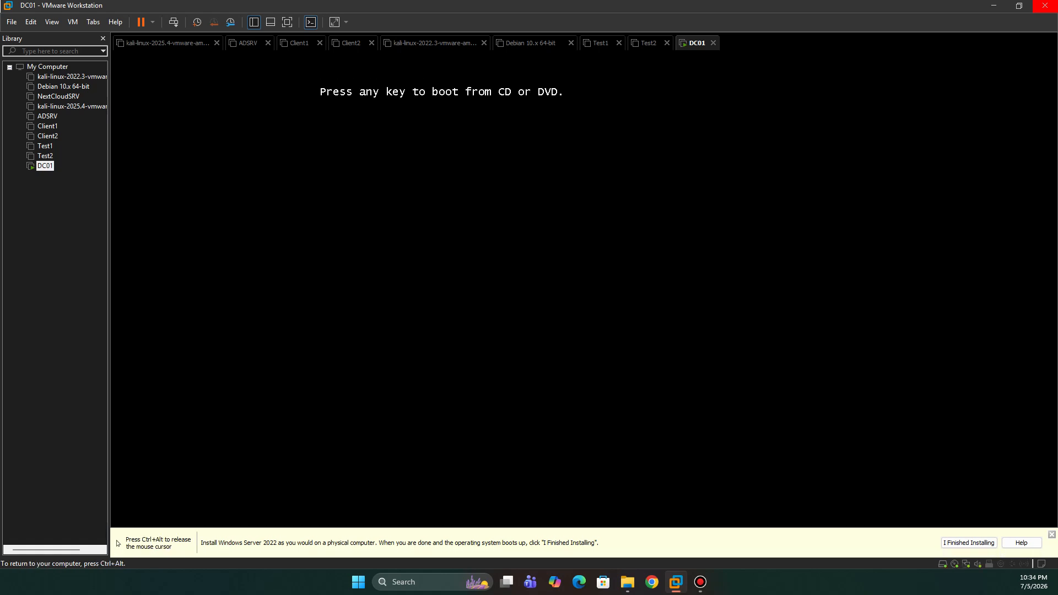
key("Return")
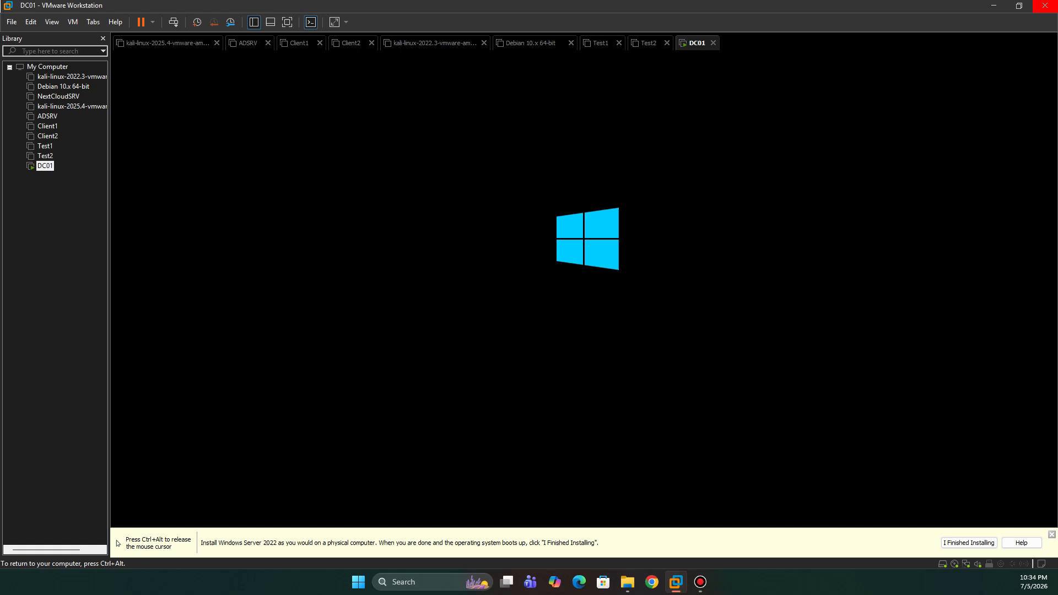
Step: Dismiss the Windows Server installation hint bar and return input control to the DC01 virtual machine
key("ctrl+alt")
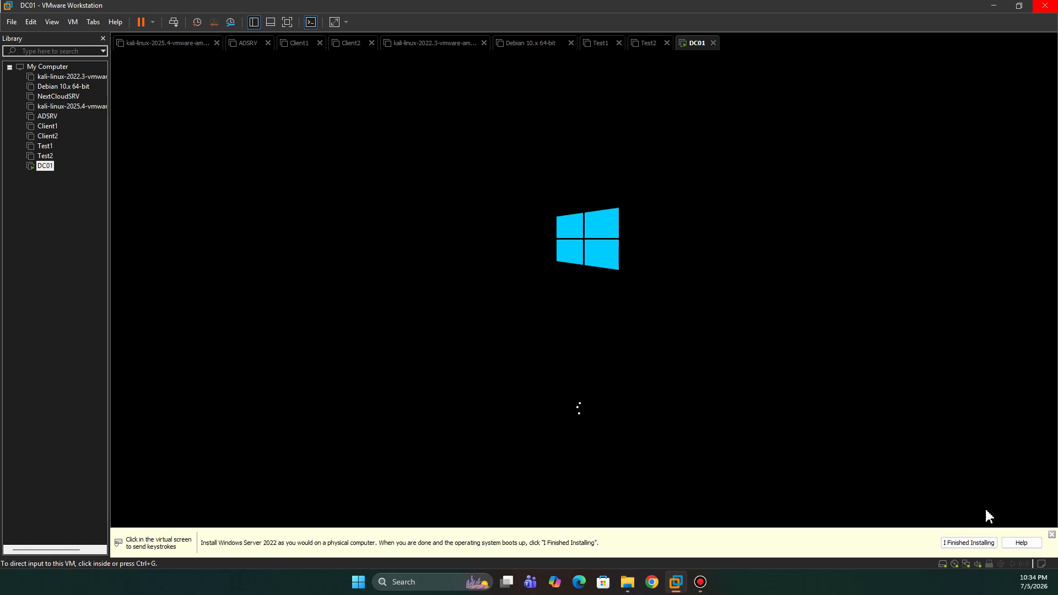
left_click(1051, 535)
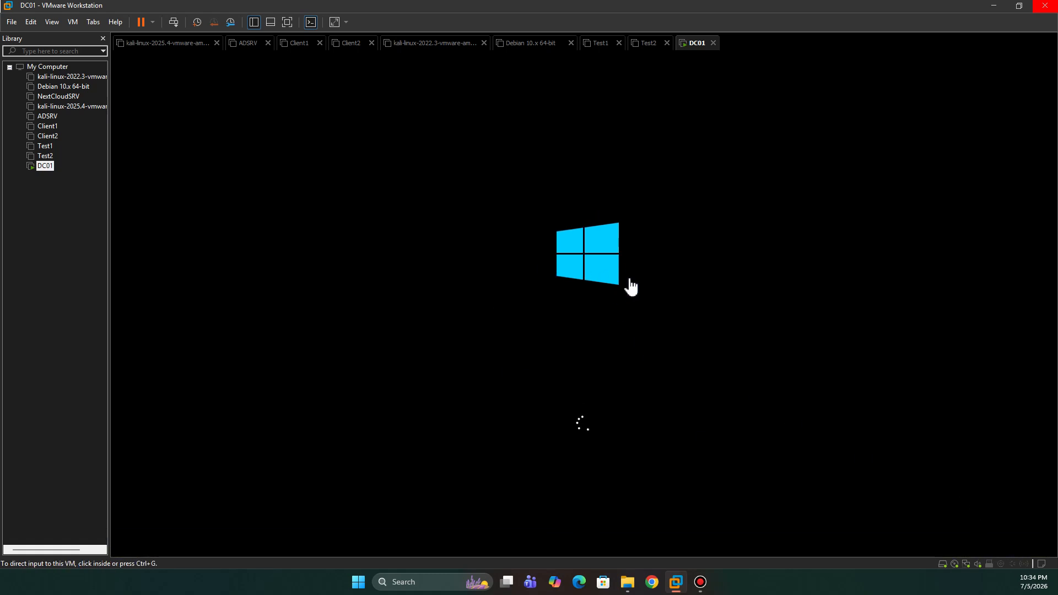
left_click(604, 316)
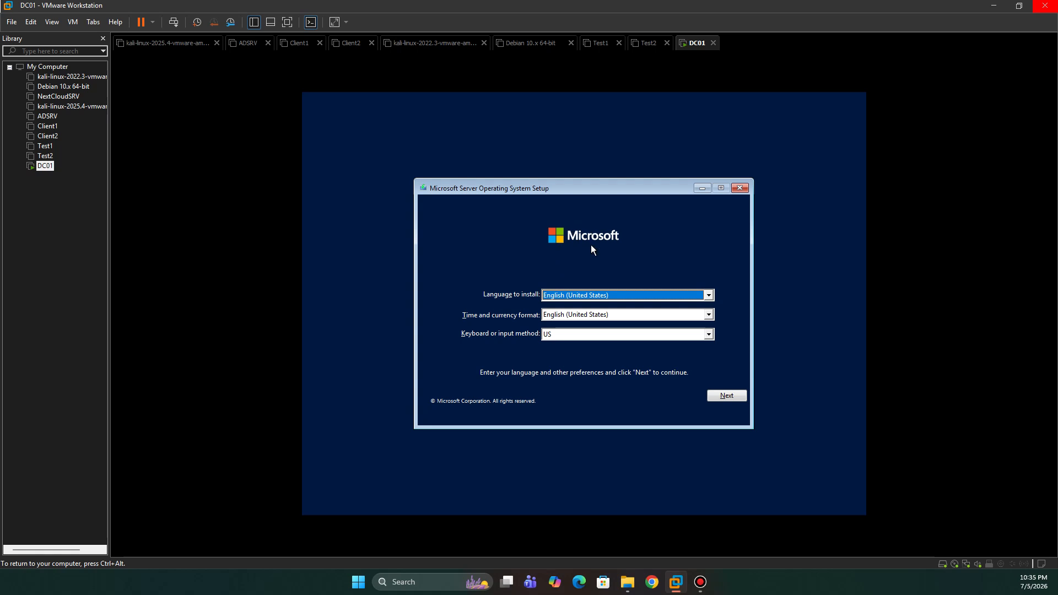
Step: Accept English (United States) and the US keyboard in the server setup, and start the installation
left_click(734, 397)
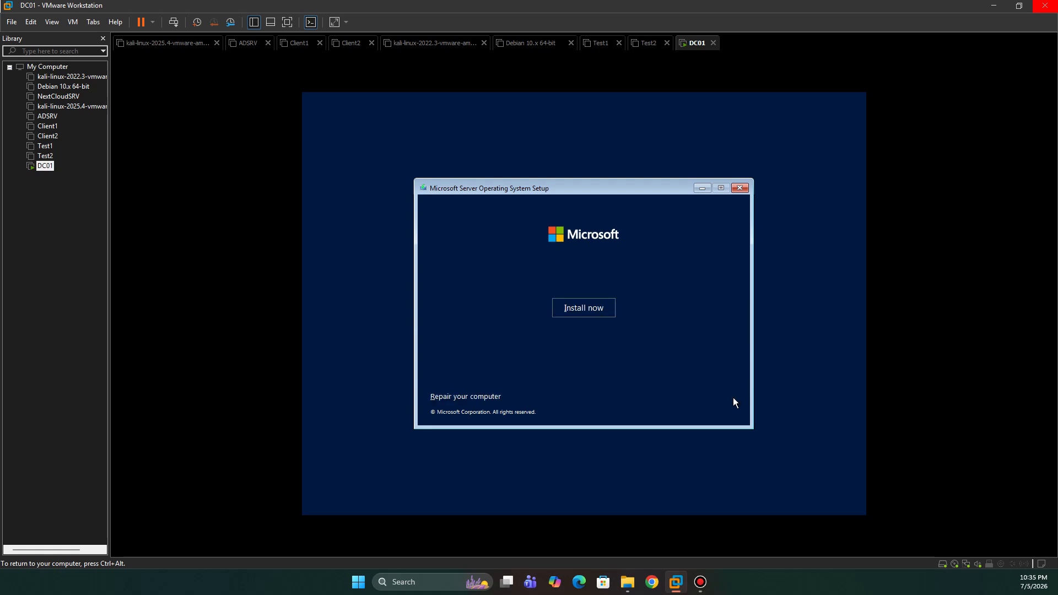
left_click(579, 310)
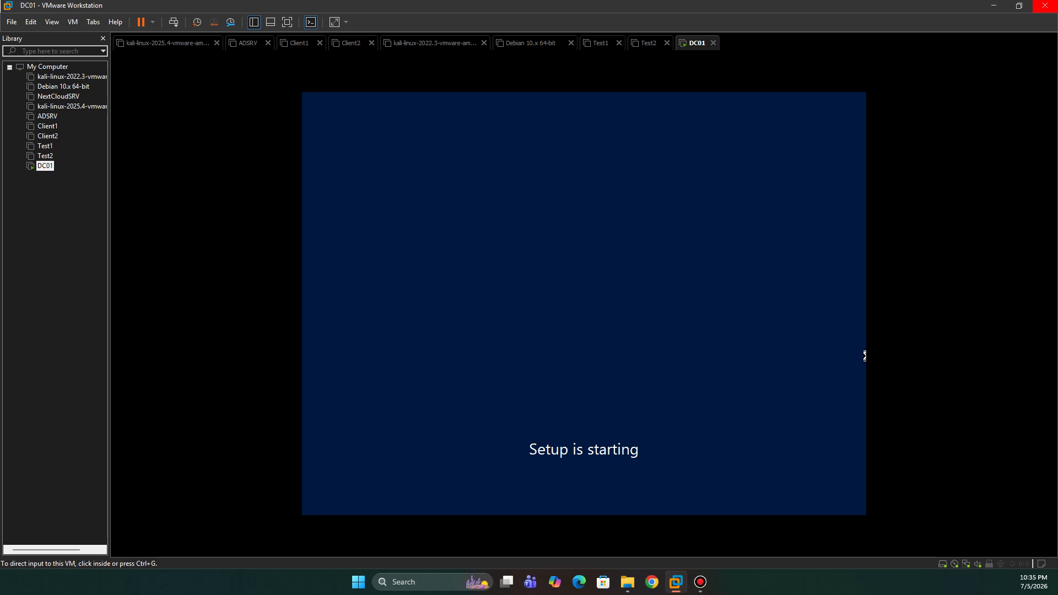
left_click(555, 276)
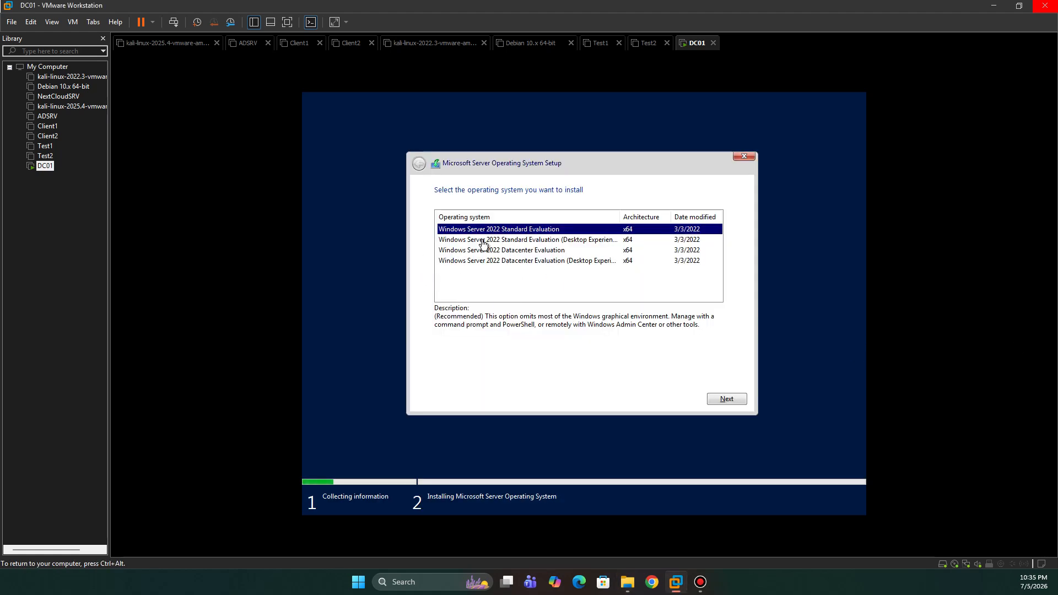
Step: Choose Windows Server 2022 Standard Evaluation (Desktop Experience) as the edition to install and continue
left_click(521, 242)
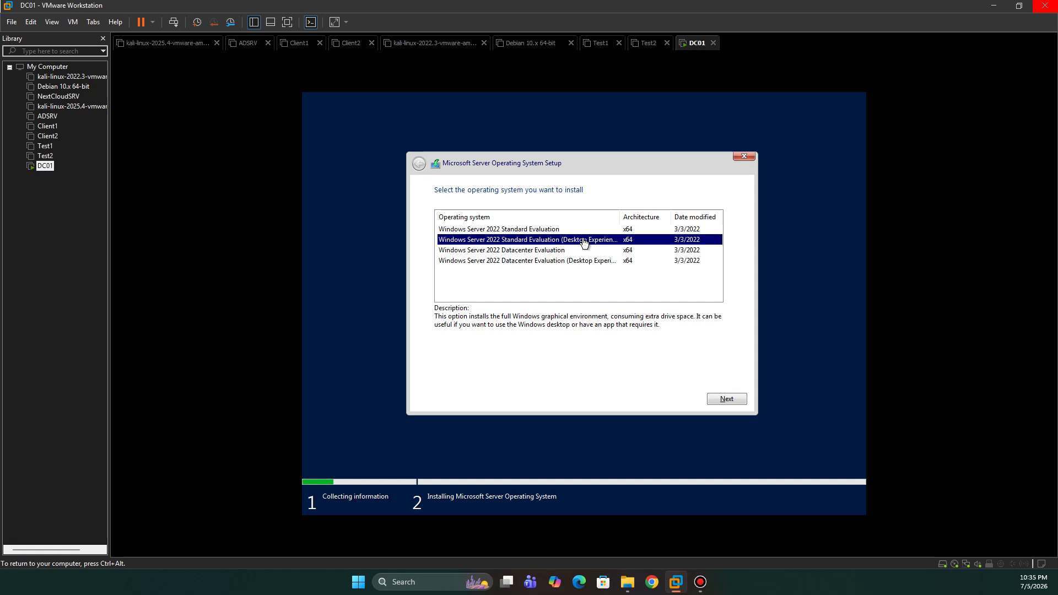
left_click(545, 230)
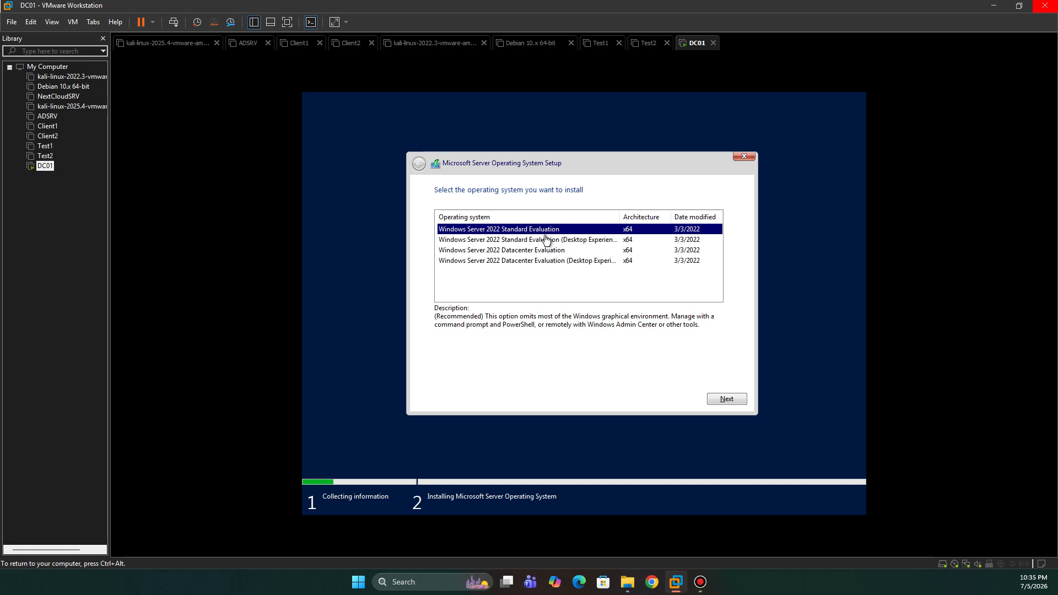
left_click(546, 241)
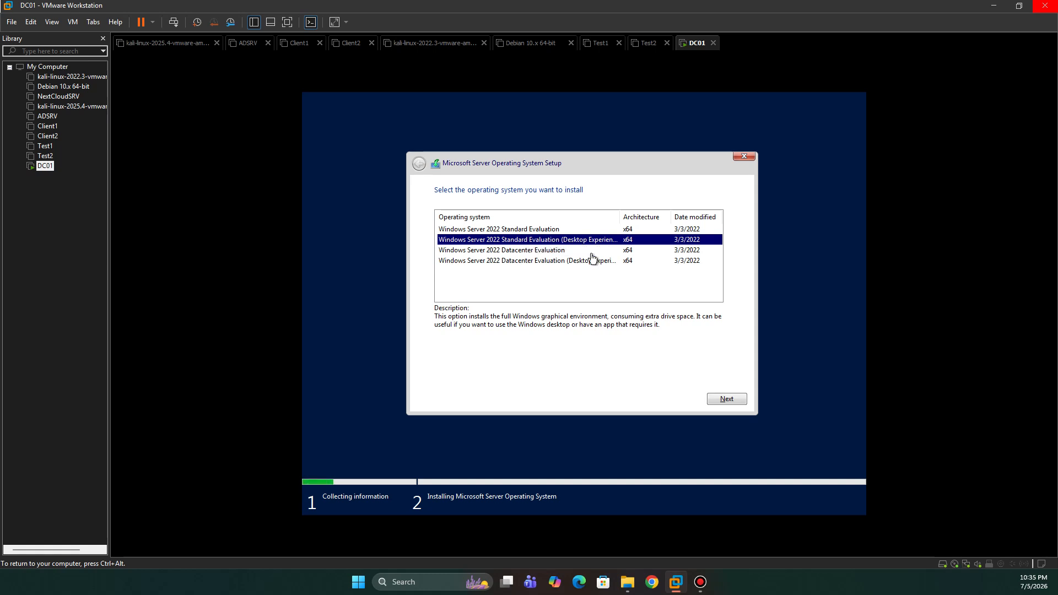
left_click(734, 403)
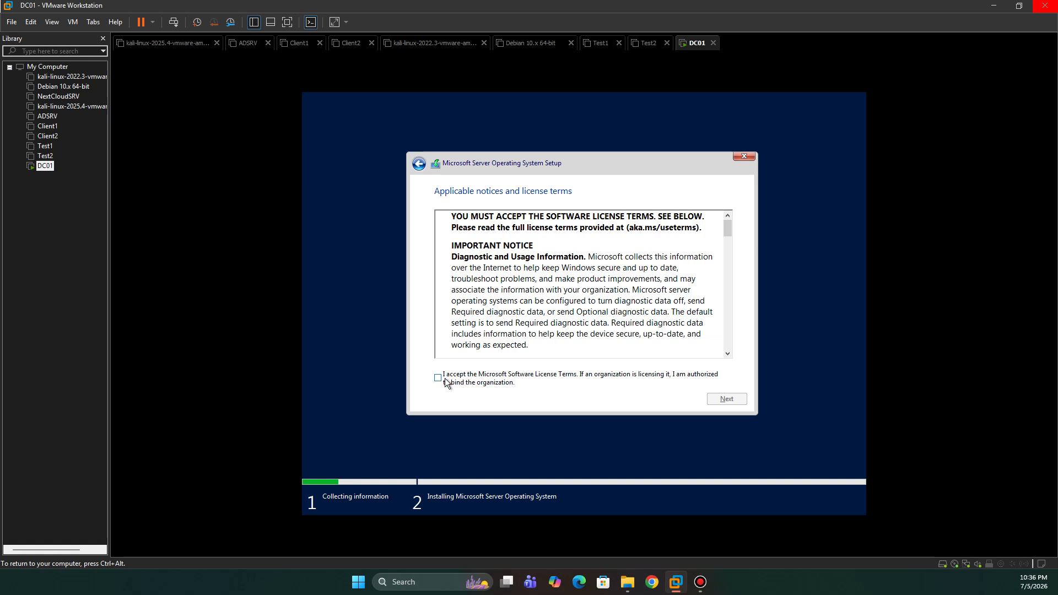
Step: Accept the license terms and start a custom installation on the 80 GB unallocated space of Drive 0
left_click(438, 378)
left_click(731, 398)
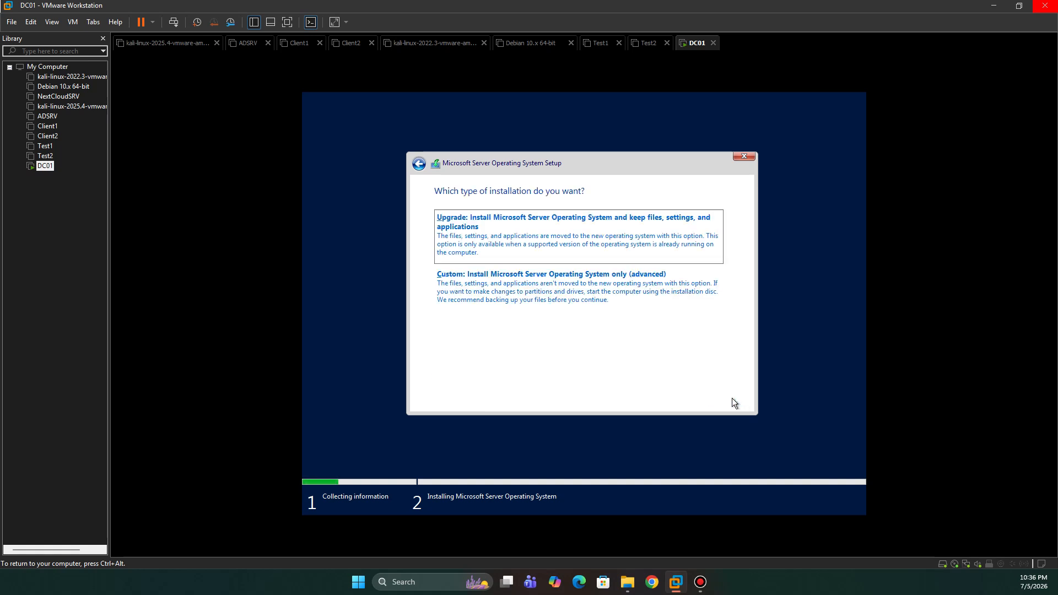
left_click(569, 303)
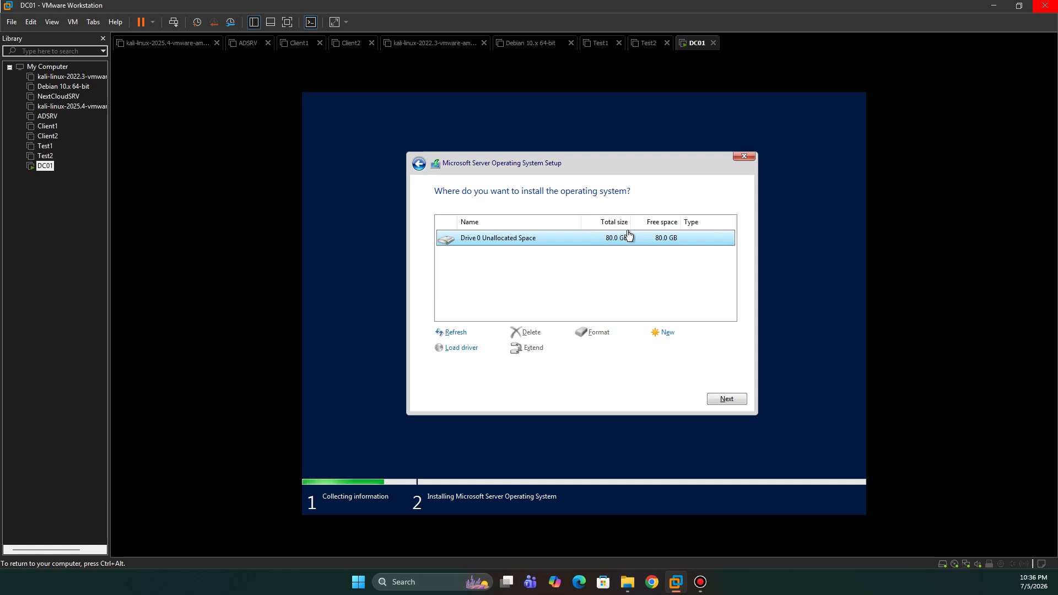
left_click(722, 403)
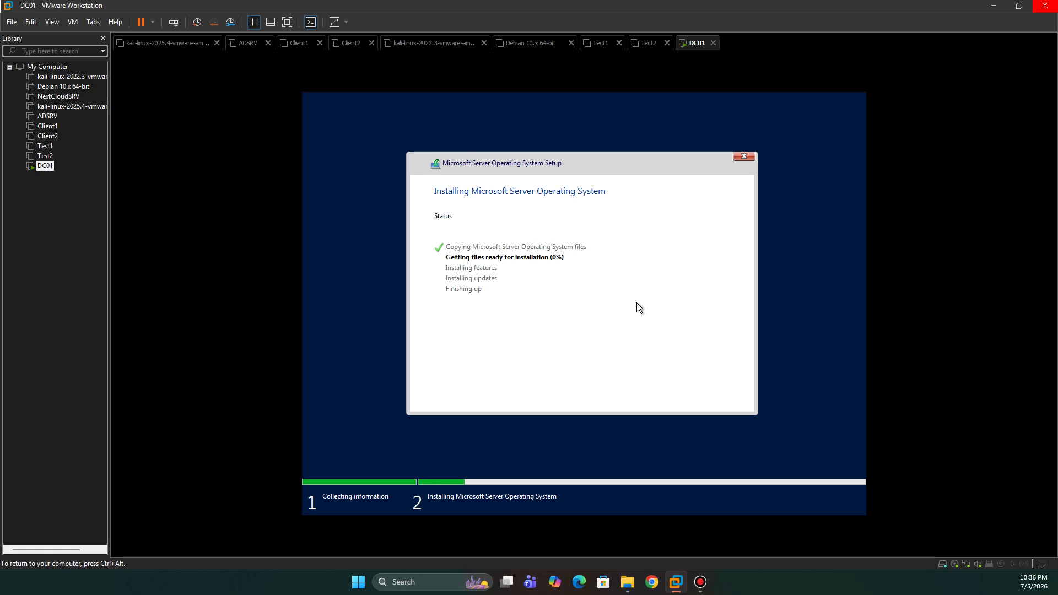
Step: Release input from DC01, switch to File Explorer, and start extracting kali-linux-2026.2-vmware-amd64.7z to its default folder with the copy details shown
key("ctrl+alt")
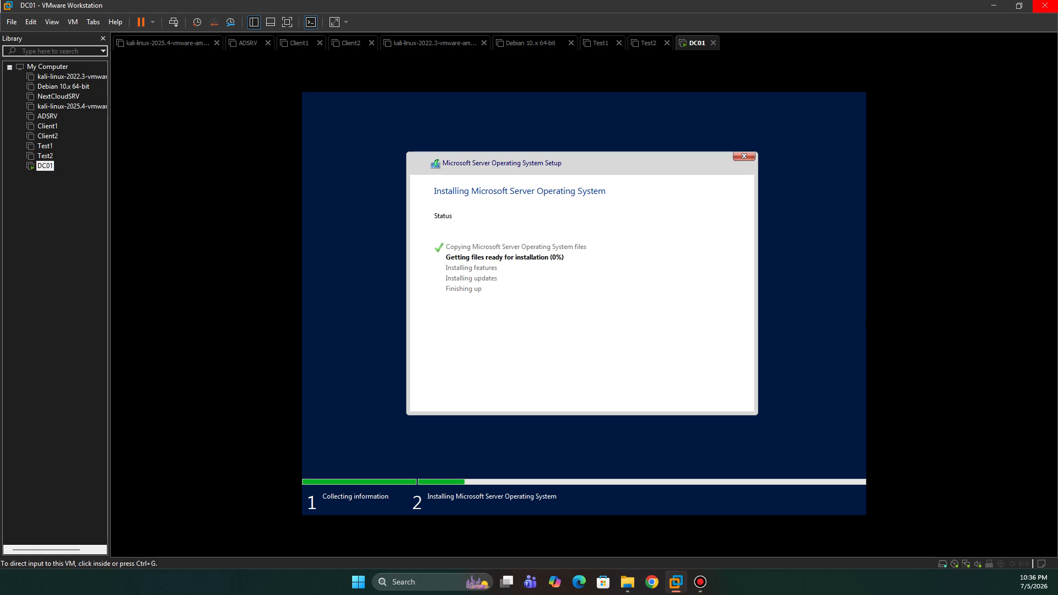
key("alt+Tab")
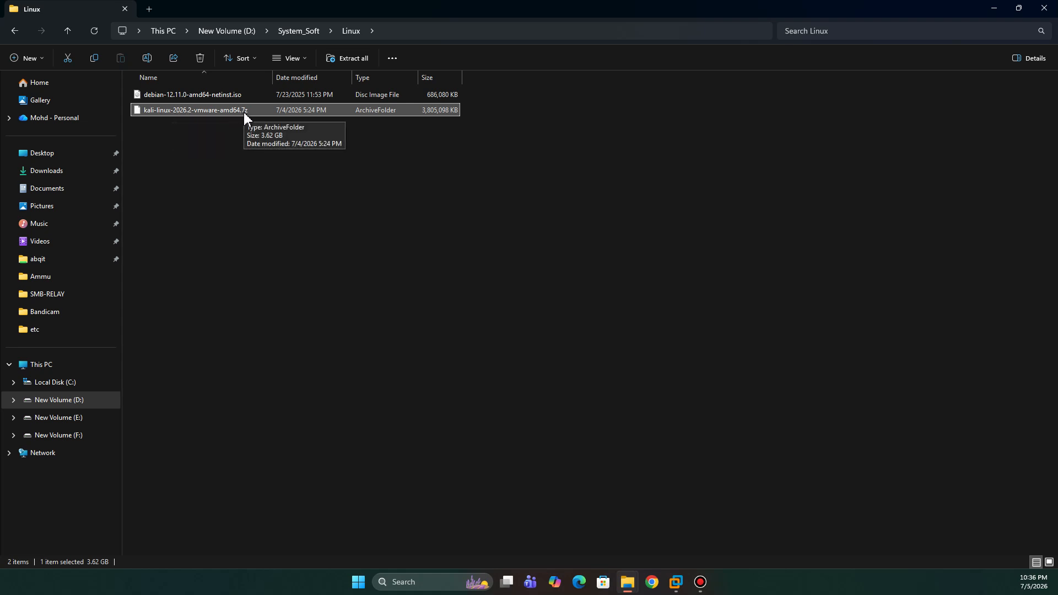
right_click(200, 109)
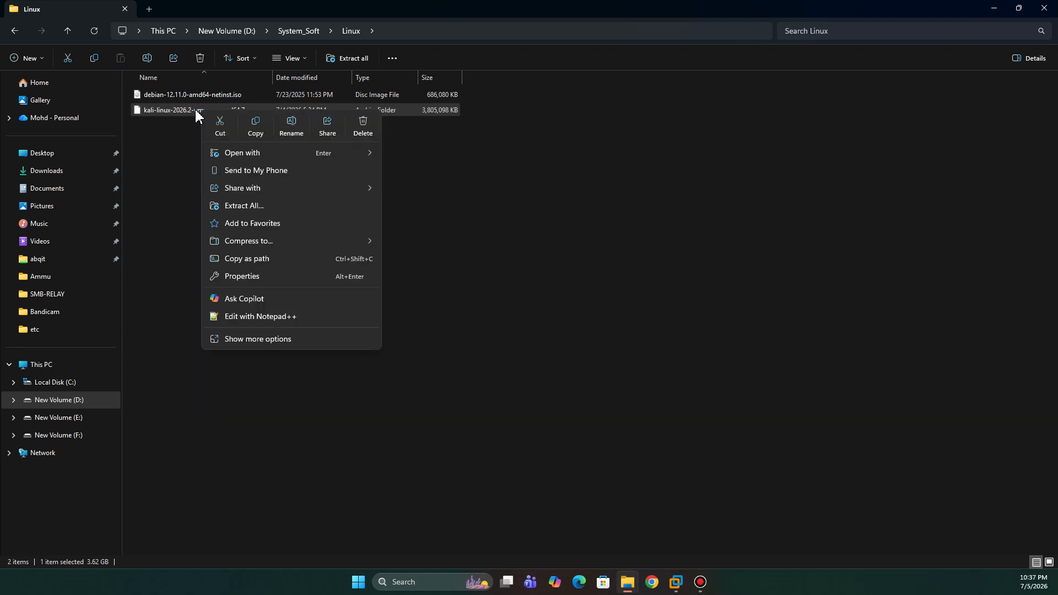
left_click(250, 206)
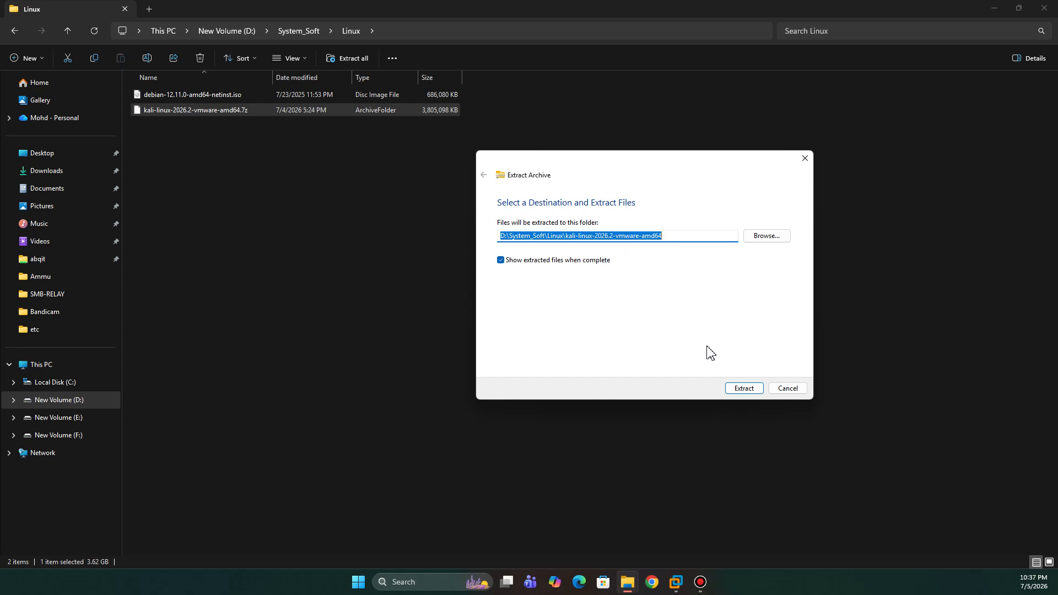
left_click(749, 390)
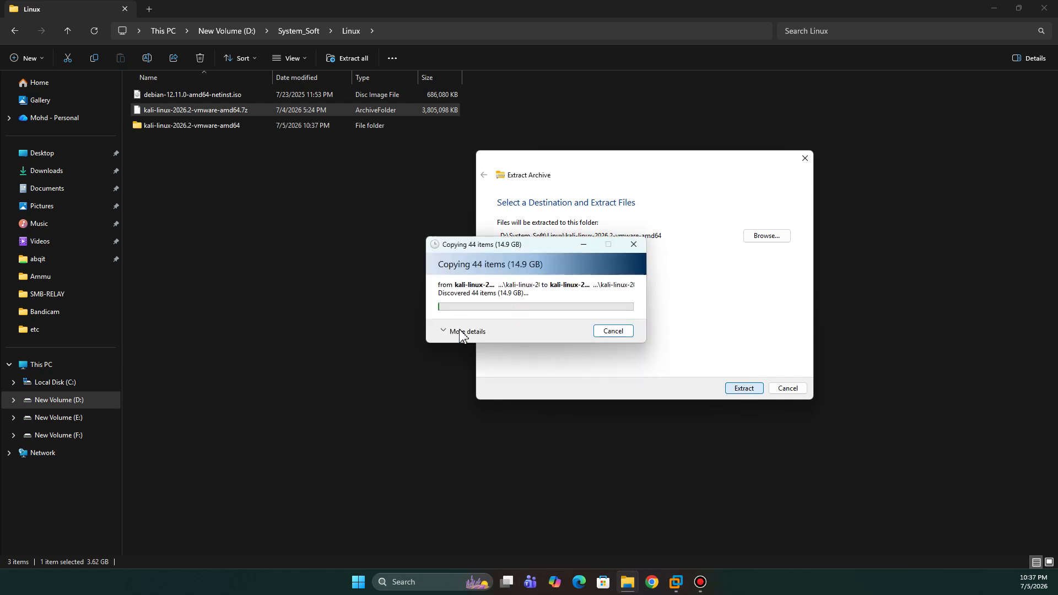
left_click(443, 332)
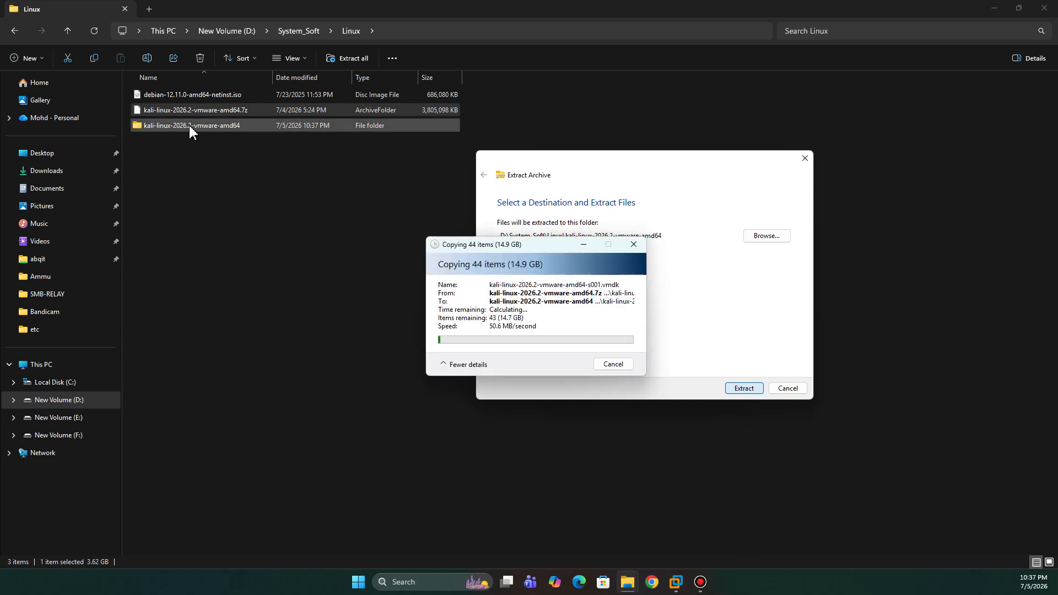
Step: Look inside the kali-linux-2026.2-vmware-amd64 folder and its vmwarevm subfolder, and return to the Linux folder
left_click(173, 126)
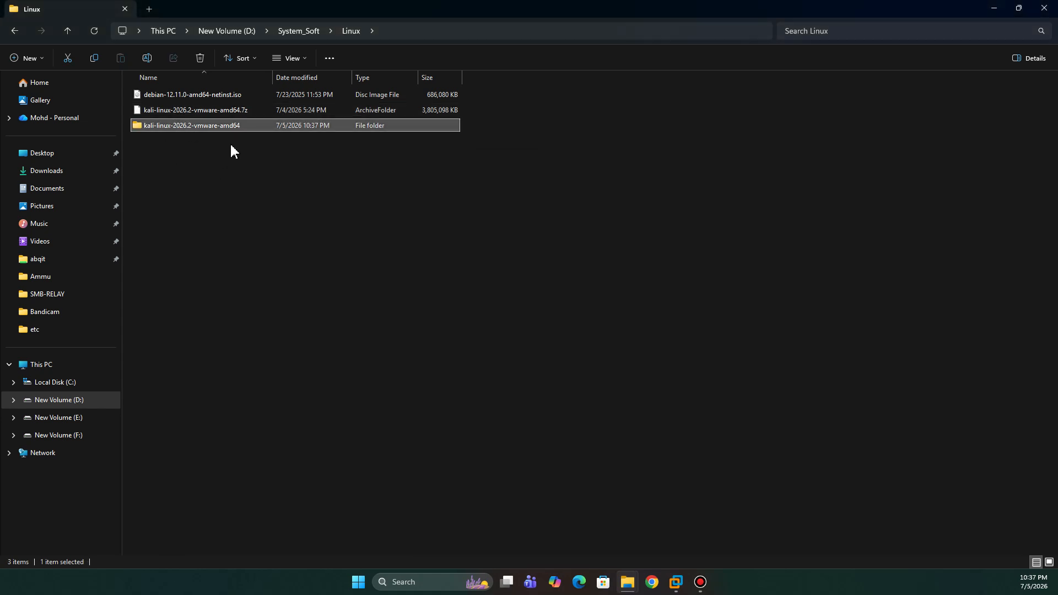
double_click(184, 125)
left_click(209, 94)
double_click(209, 95)
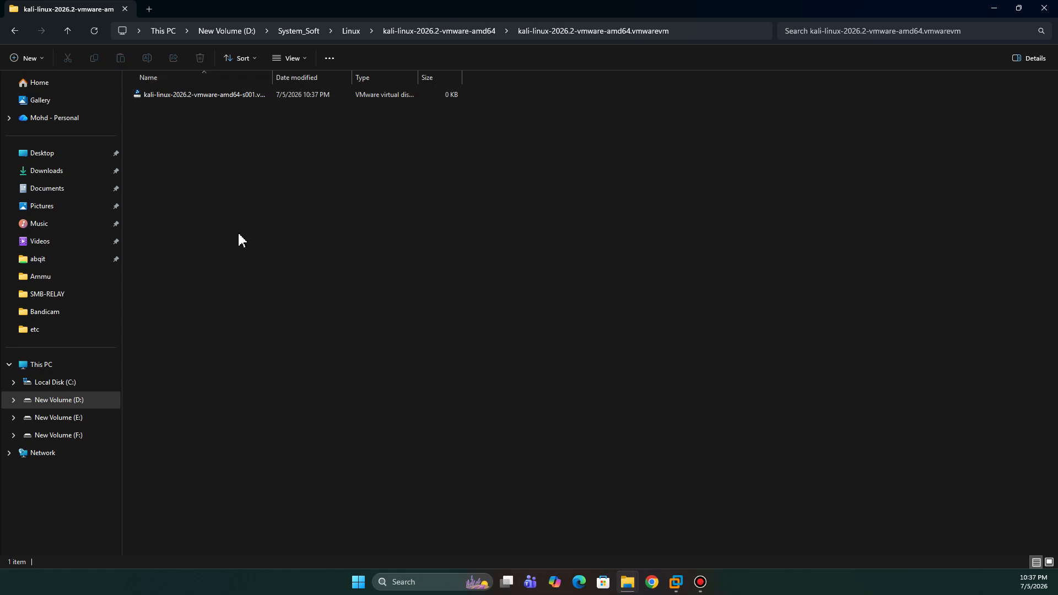
left_click(72, 34)
left_click(71, 34)
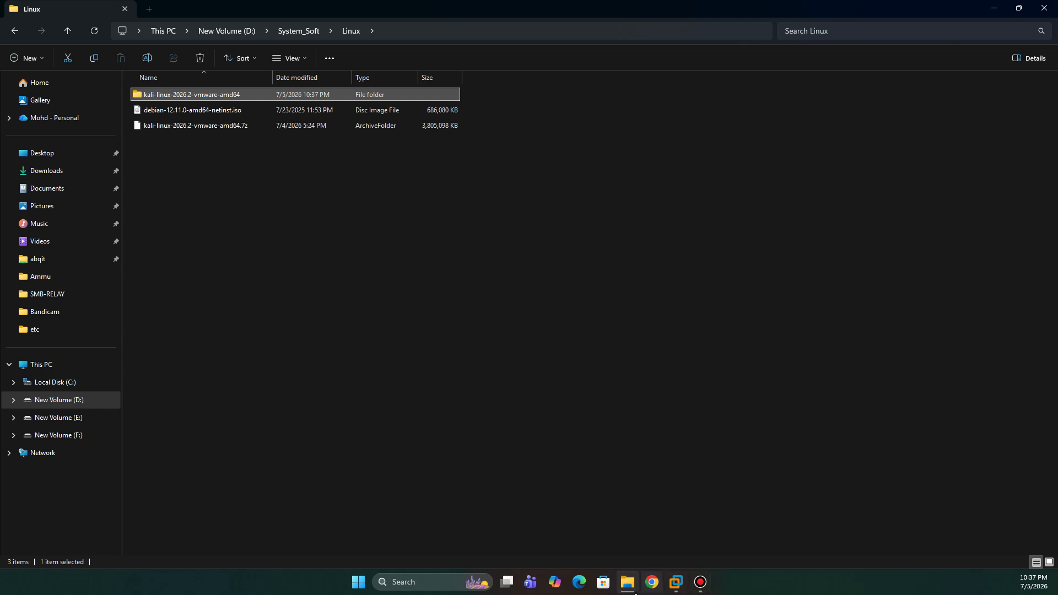
Step: Bring up the running archive extraction and cancel it
left_click(639, 584)
left_click(767, 539)
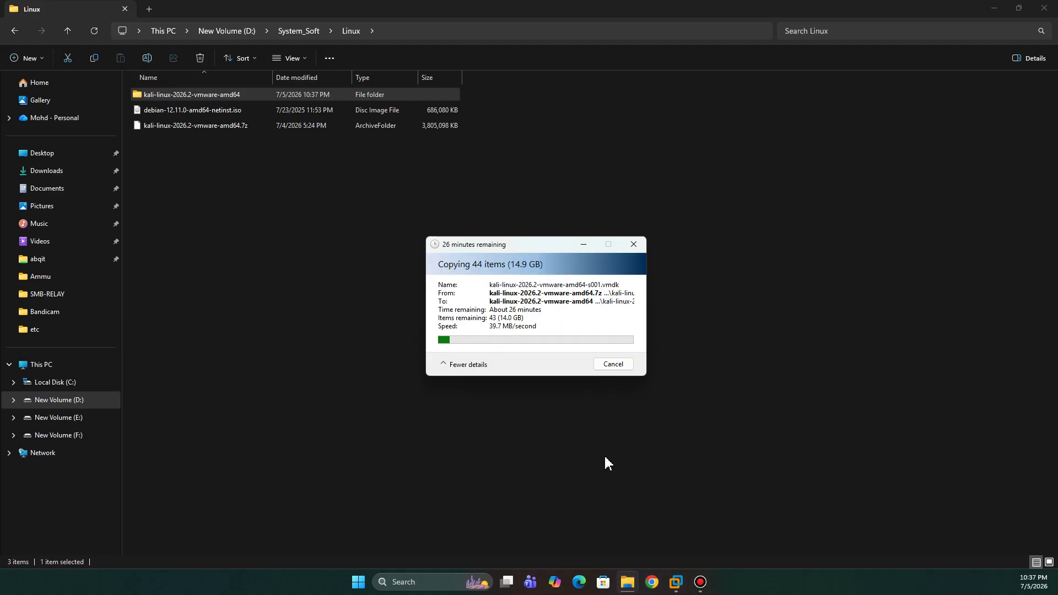
left_click(608, 366)
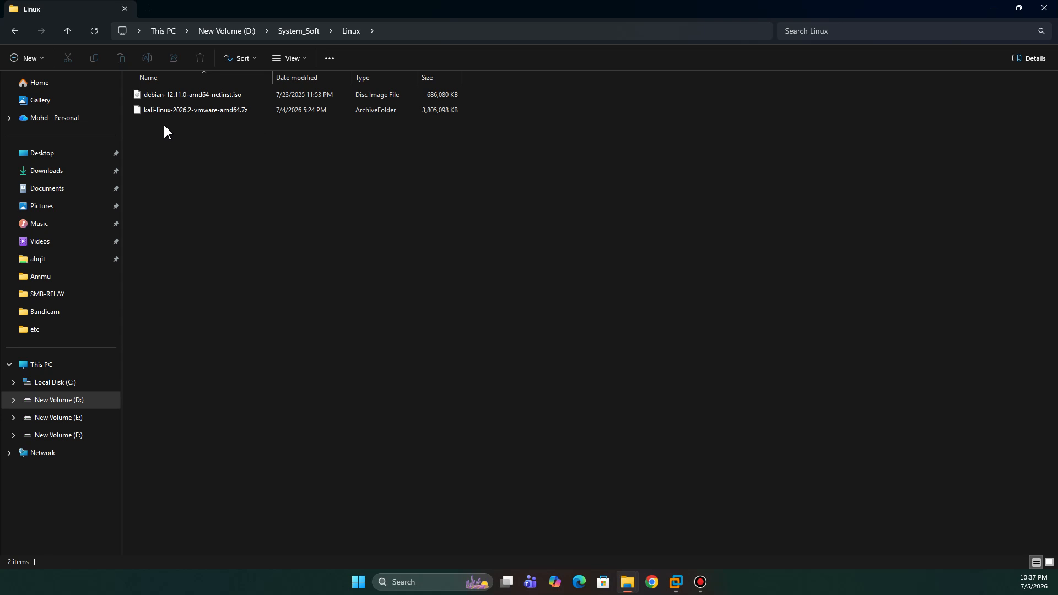
Step: Close the Linux folder window, open the extracted Kali virtual machine folder in F:\Kali2026, and widen its Name and Type columns
left_click(1044, 8)
left_click_drag(1057, 5, 599, 58)
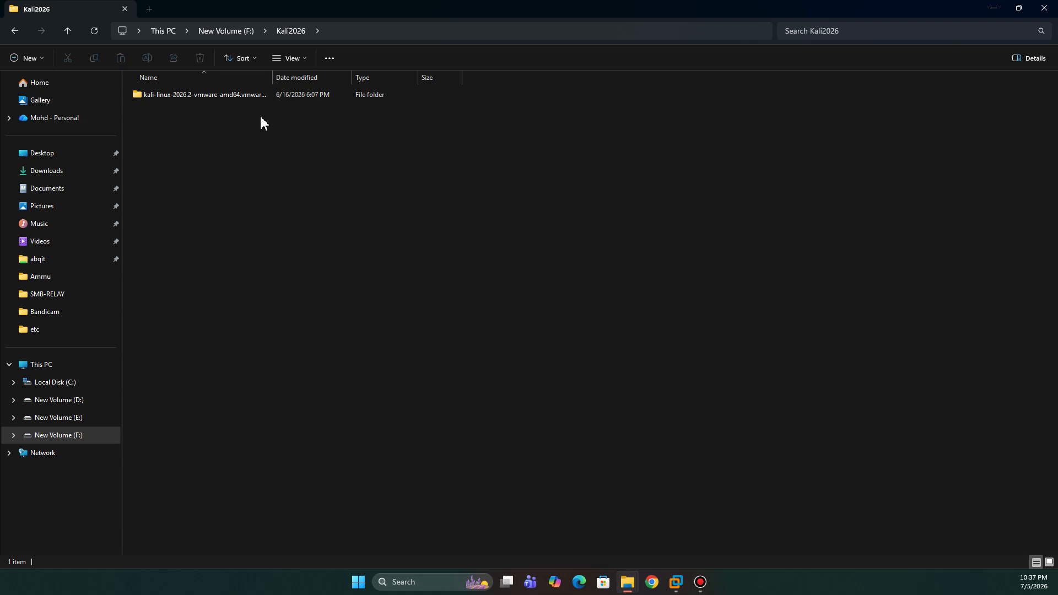
double_click(200, 95)
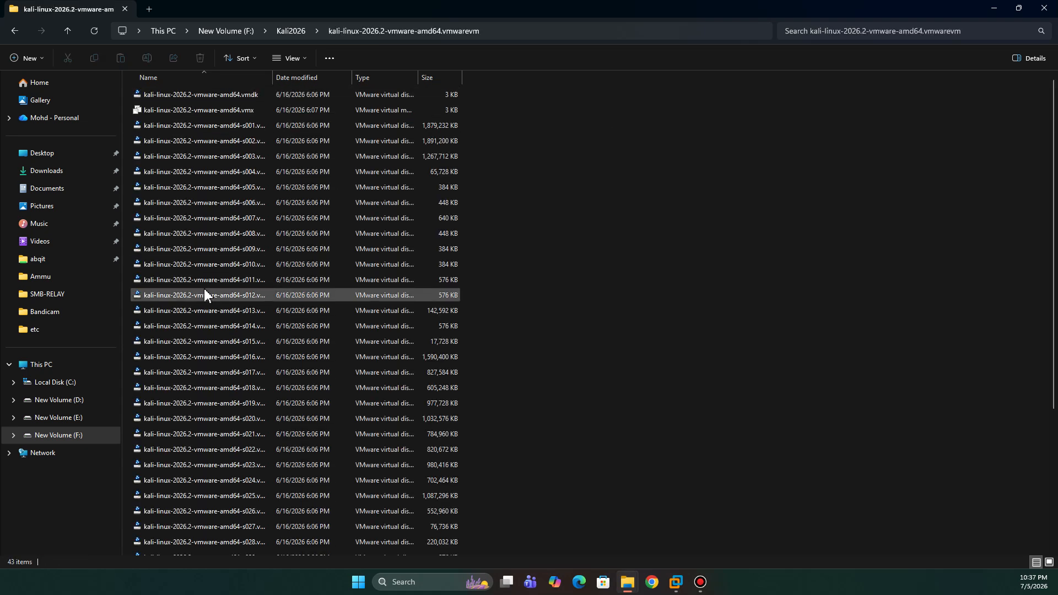
scroll(203, 287, "down", 5)
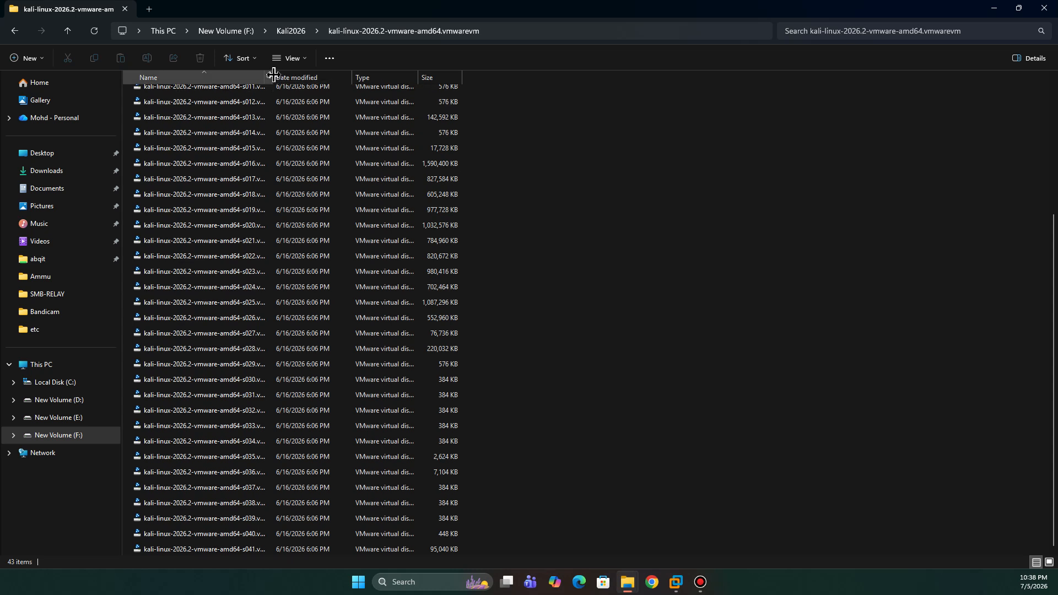
left_click_drag(273, 74, 326, 75)
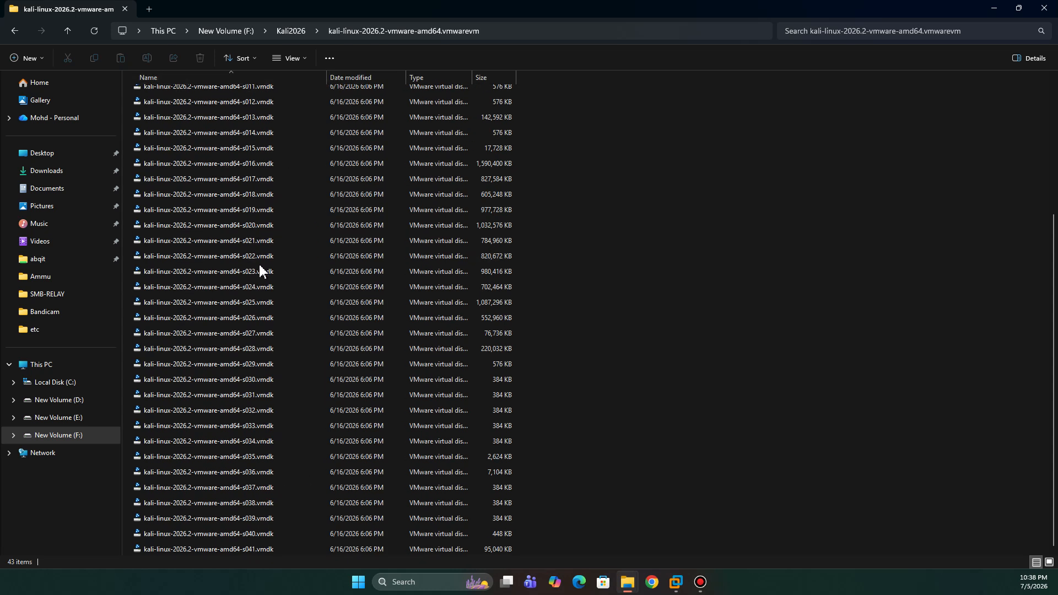
scroll(261, 261, "up", 5)
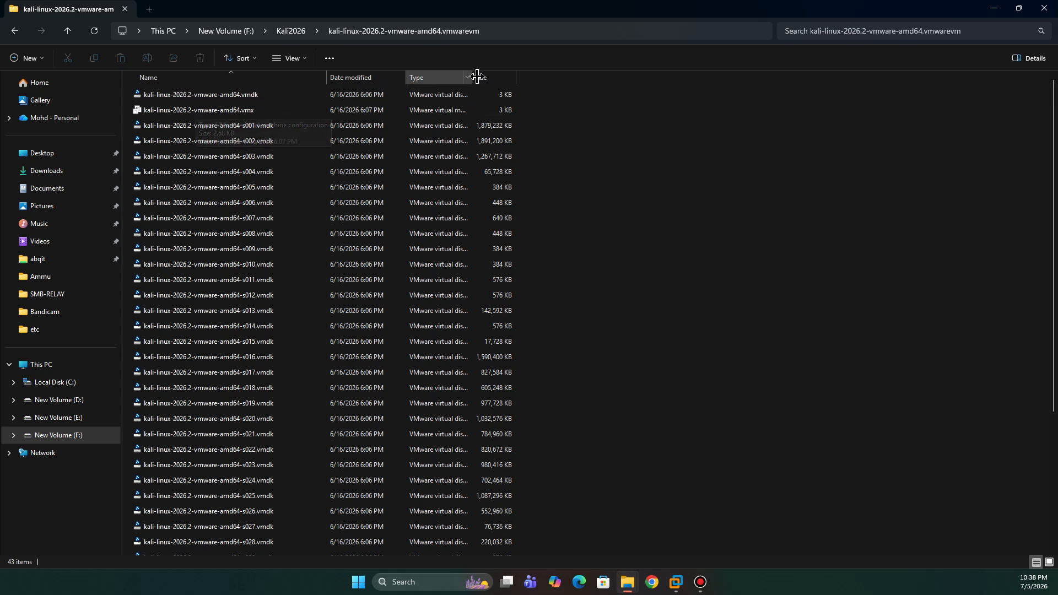
left_click_drag(472, 78, 536, 77)
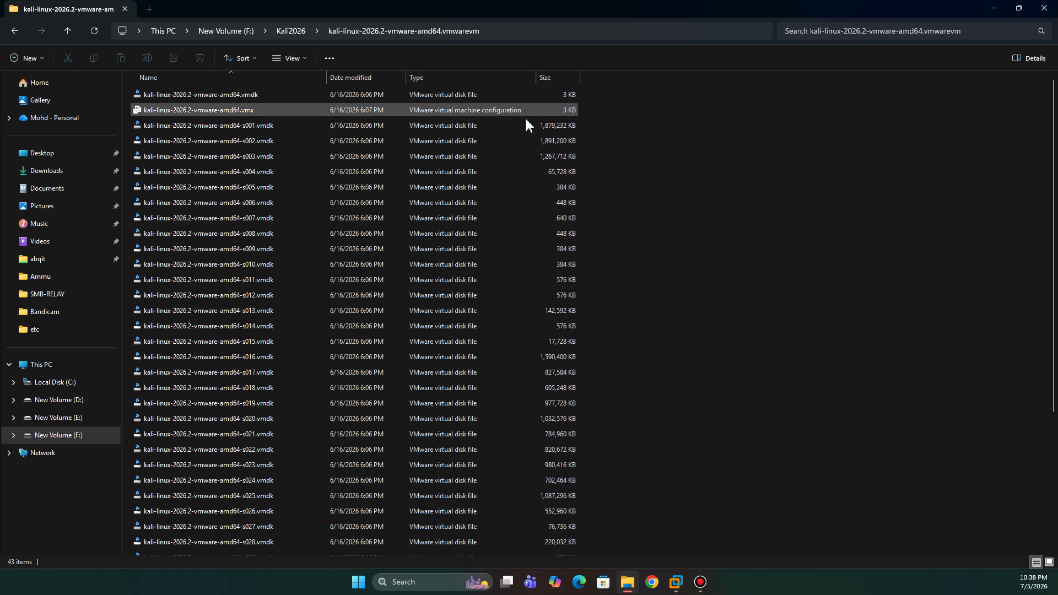
Step: Open the virtual machine configuration file kali-linux-2026.2-vmware-amd64.vmx in VMware Workstation
left_click(493, 110)
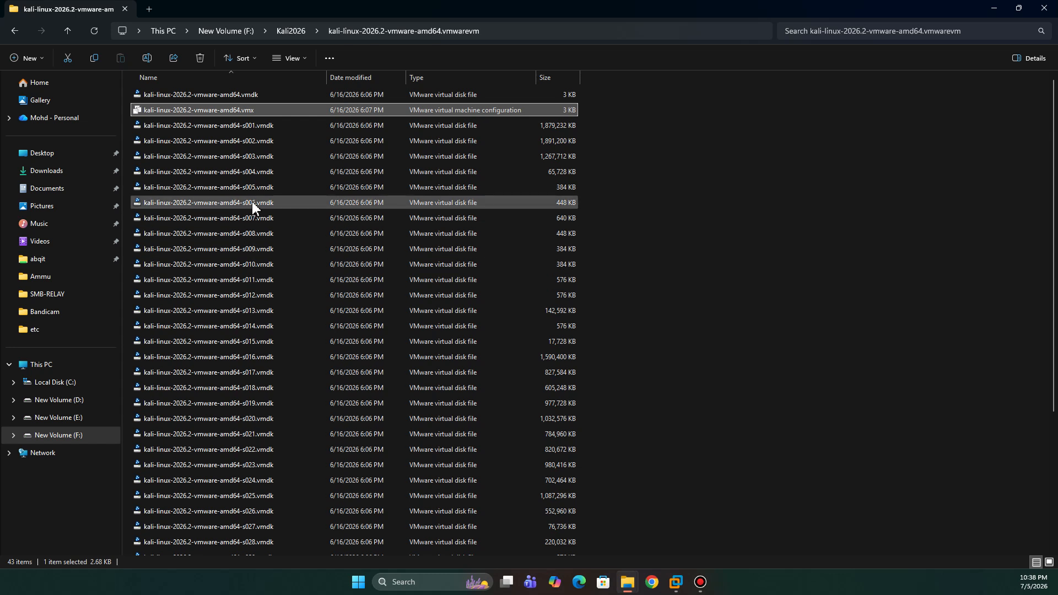
left_click(422, 171)
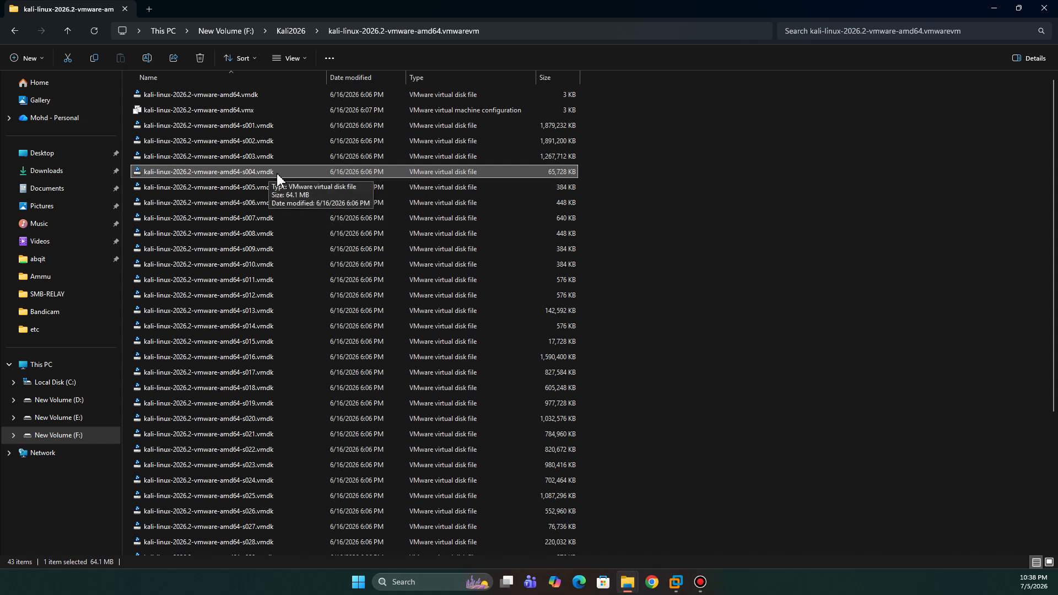
left_click(181, 110)
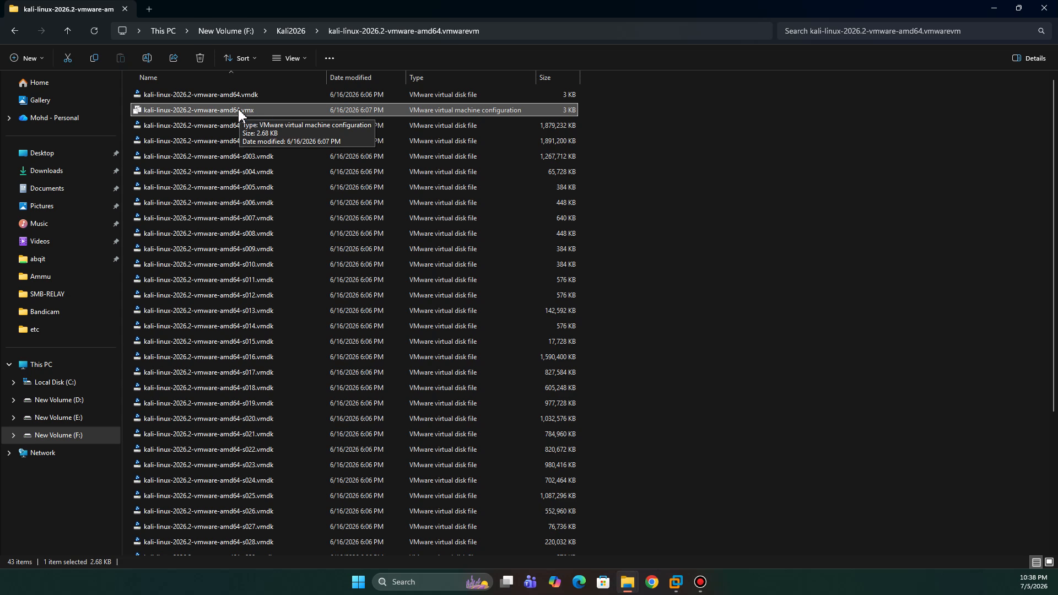
double_click(238, 109)
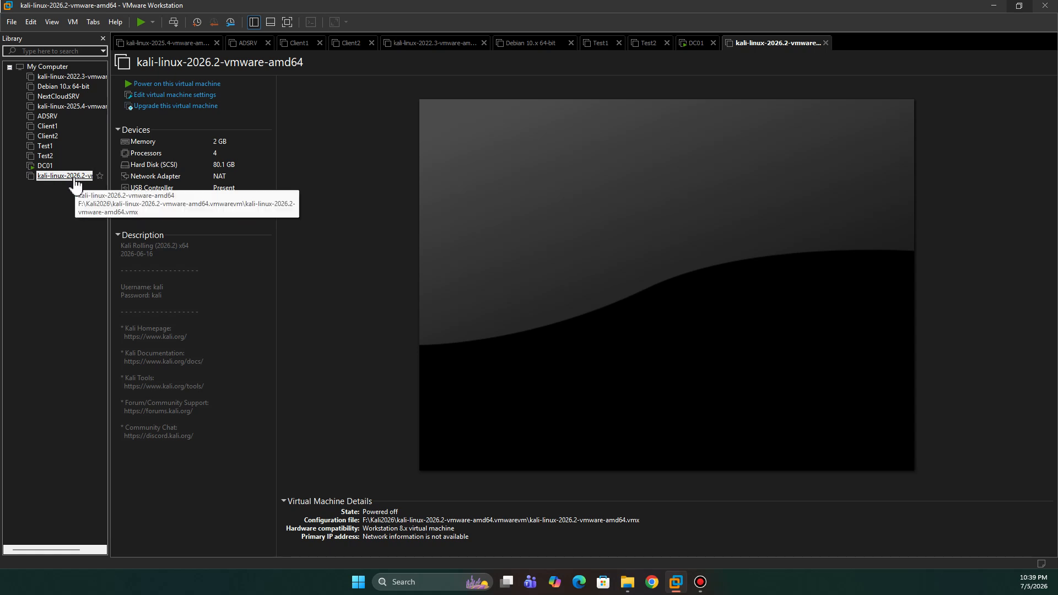
Step: Rename the kali-linux-2026.2-vmware-amd64 virtual machine in the library as KALI-2026
right_click(60, 176)
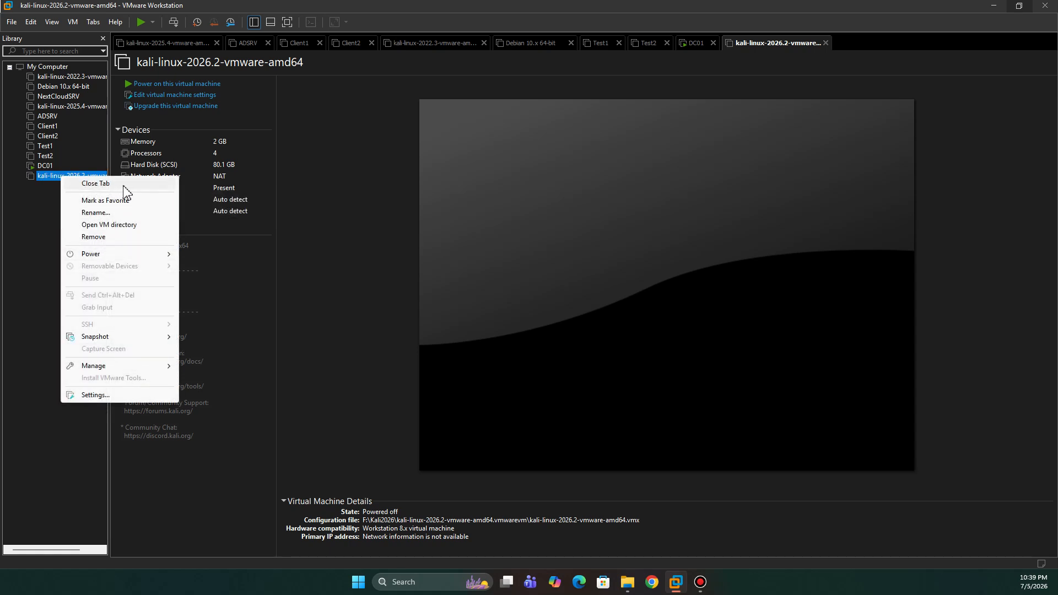
left_click(102, 212)
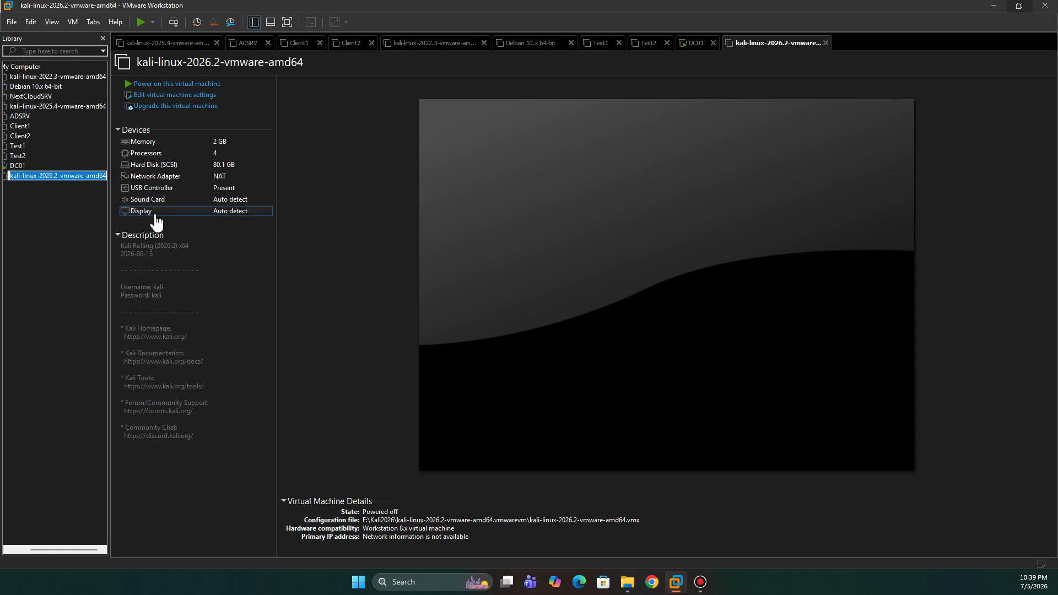
type("K")
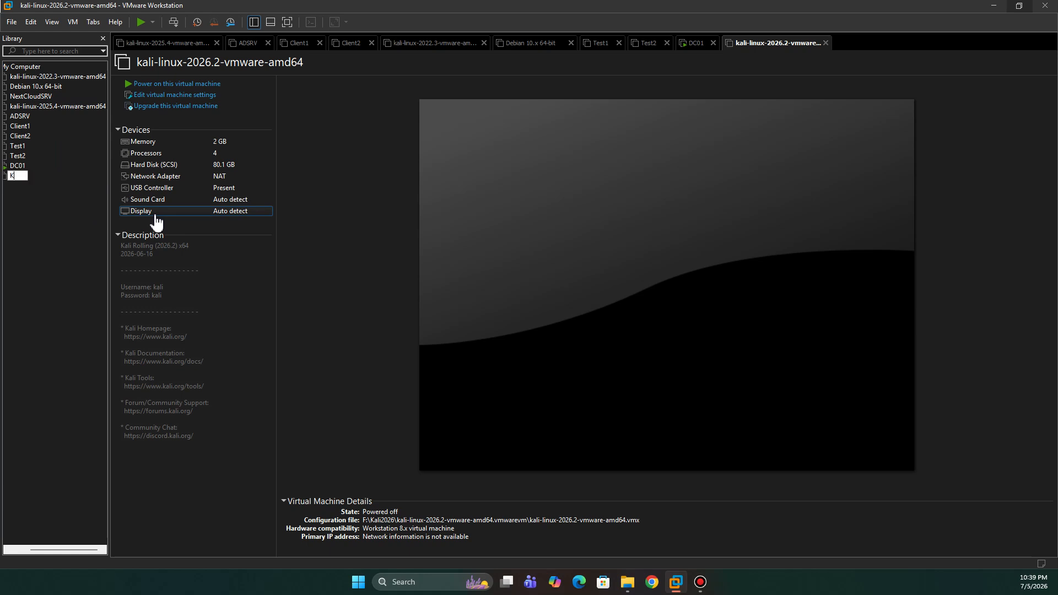
type("ALI-2026")
left_click(19, 206)
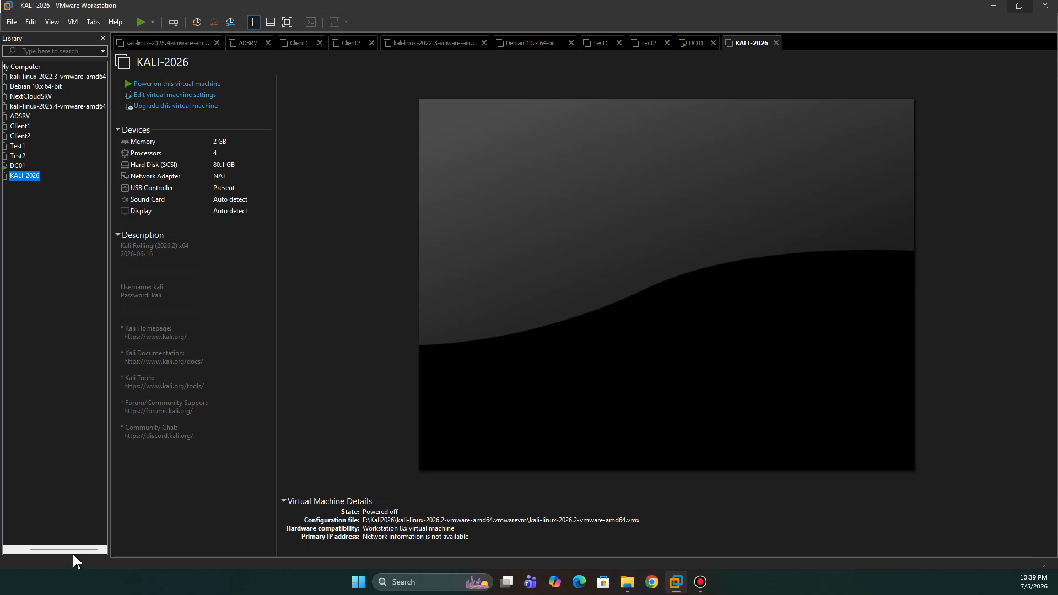
left_click_drag(78, 550, 28, 548)
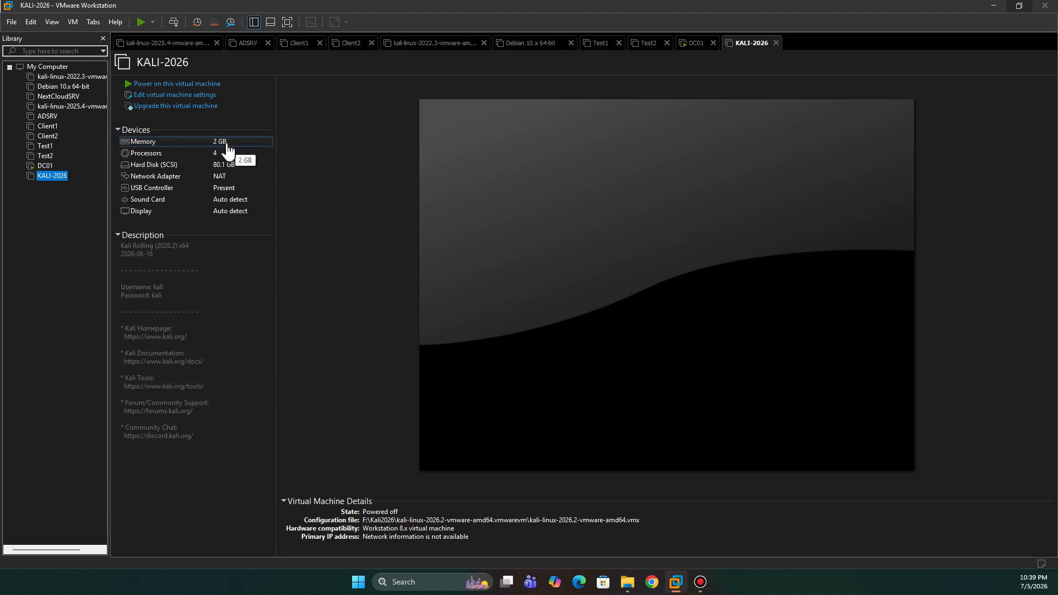
Step: Set the KALI-2026 machine's memory to 4 GB, review its processor and network adapter settings, and apply the changes
double_click(154, 143)
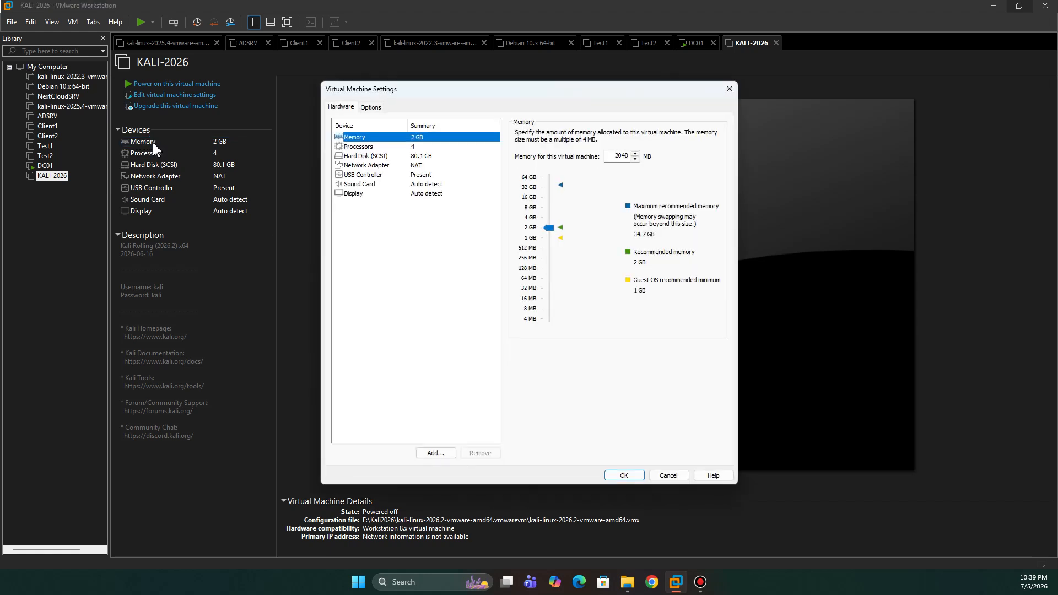
left_click(530, 219)
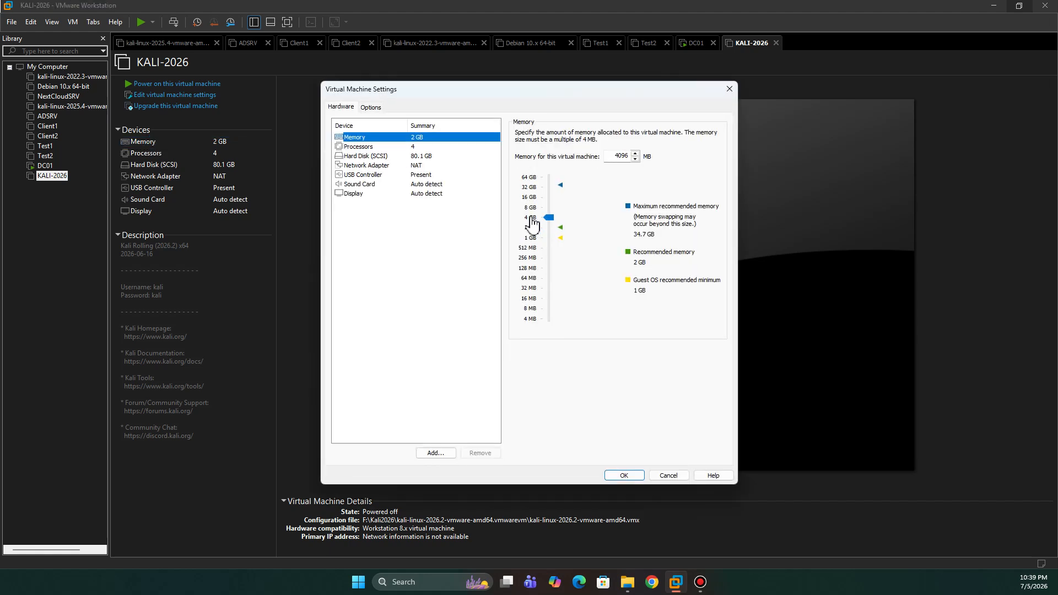
left_click(409, 150)
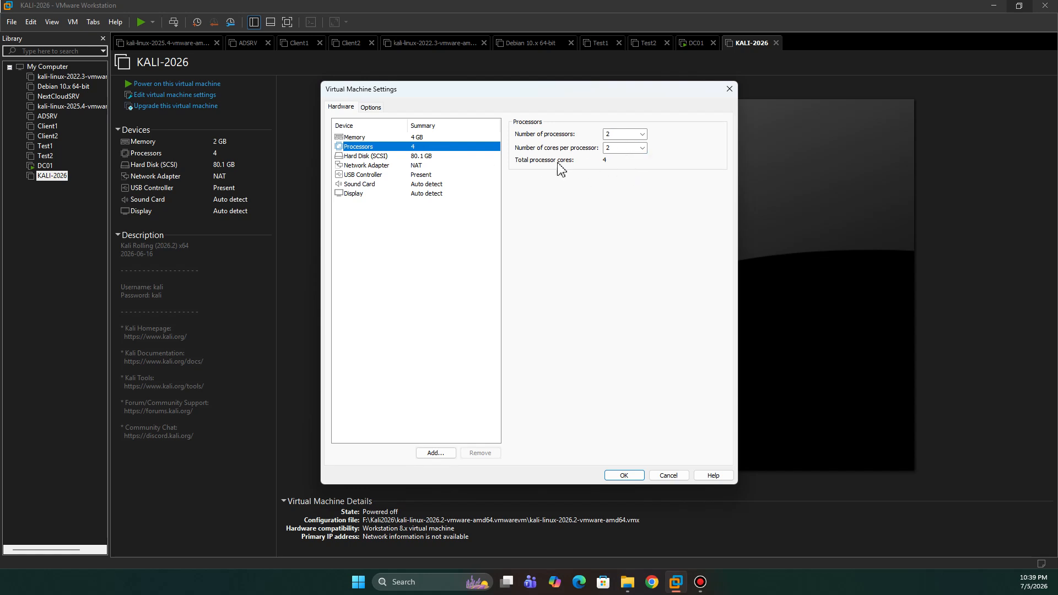
left_click(367, 166)
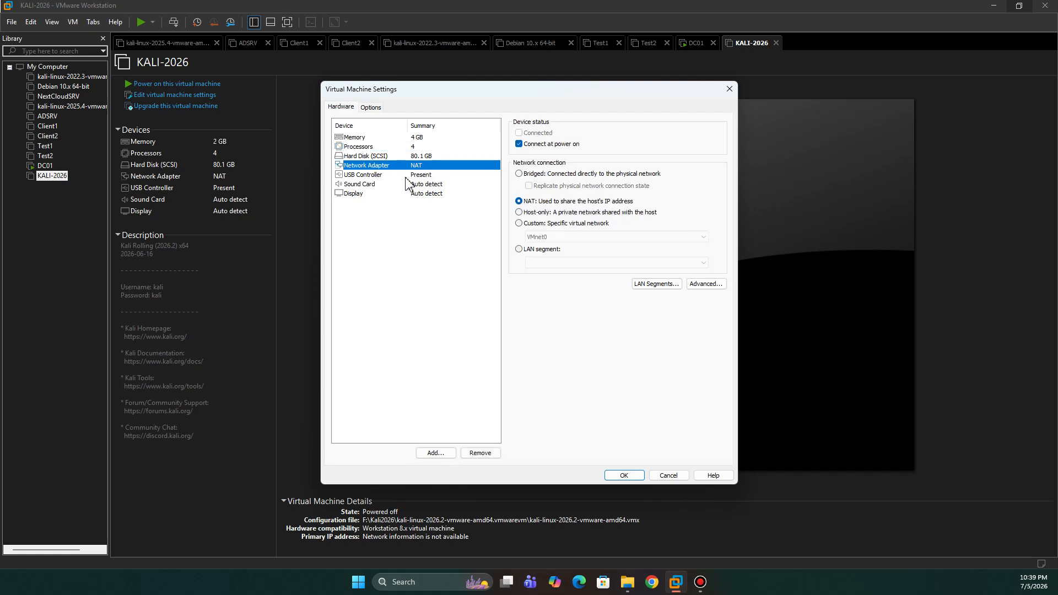
left_click(627, 474)
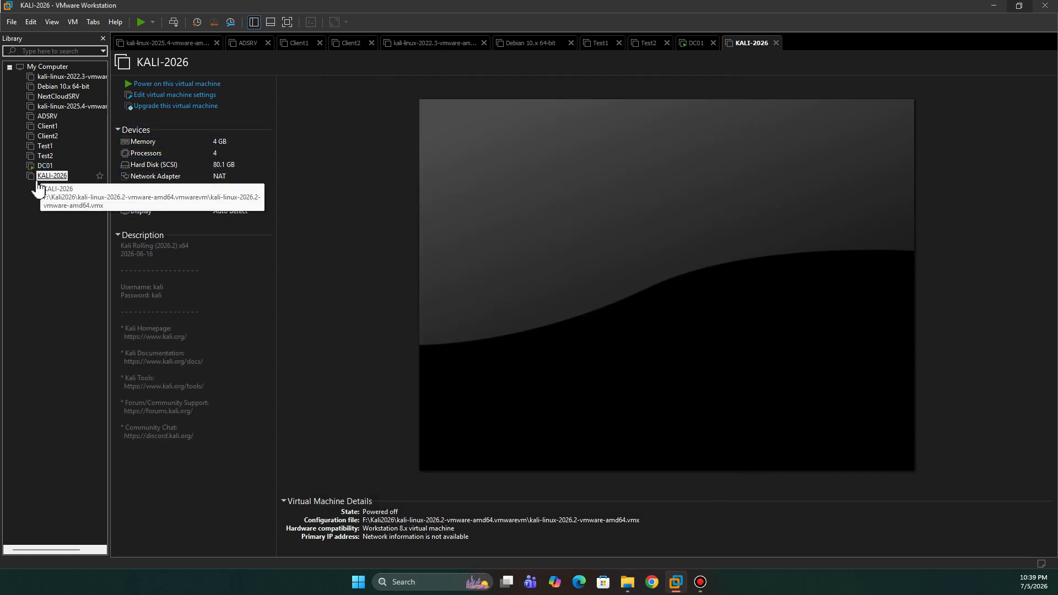
left_click(12, 22)
left_click(35, 62)
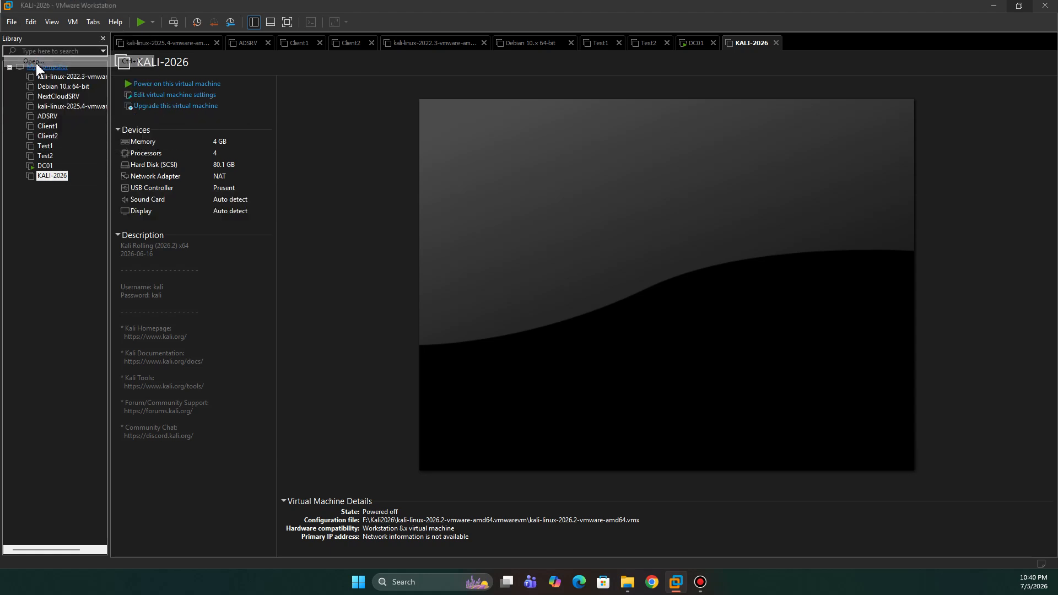
left_click(73, 227)
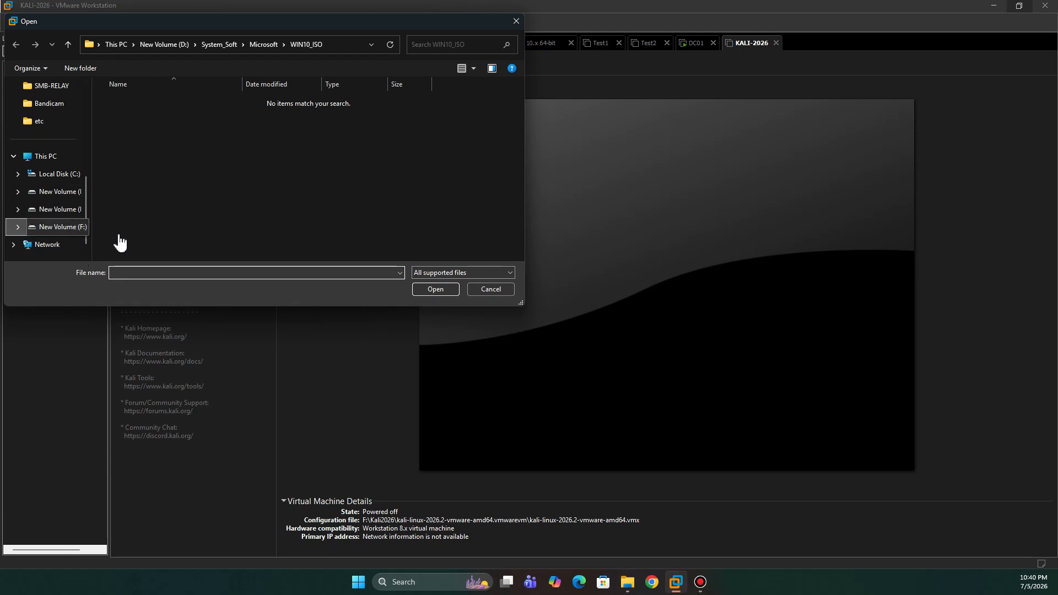
double_click(133, 100)
double_click(145, 101)
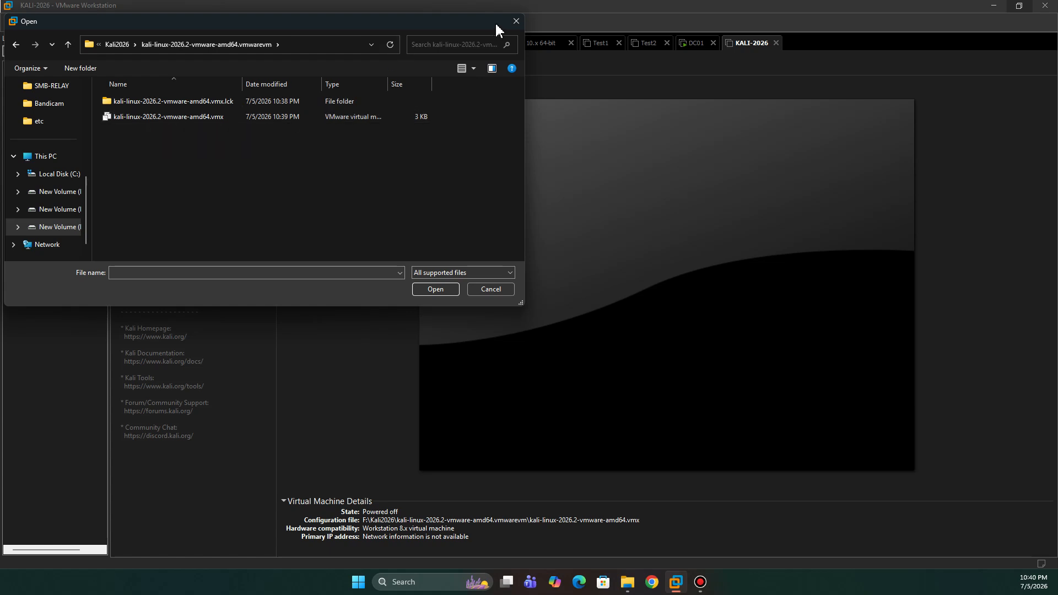
left_click(514, 22)
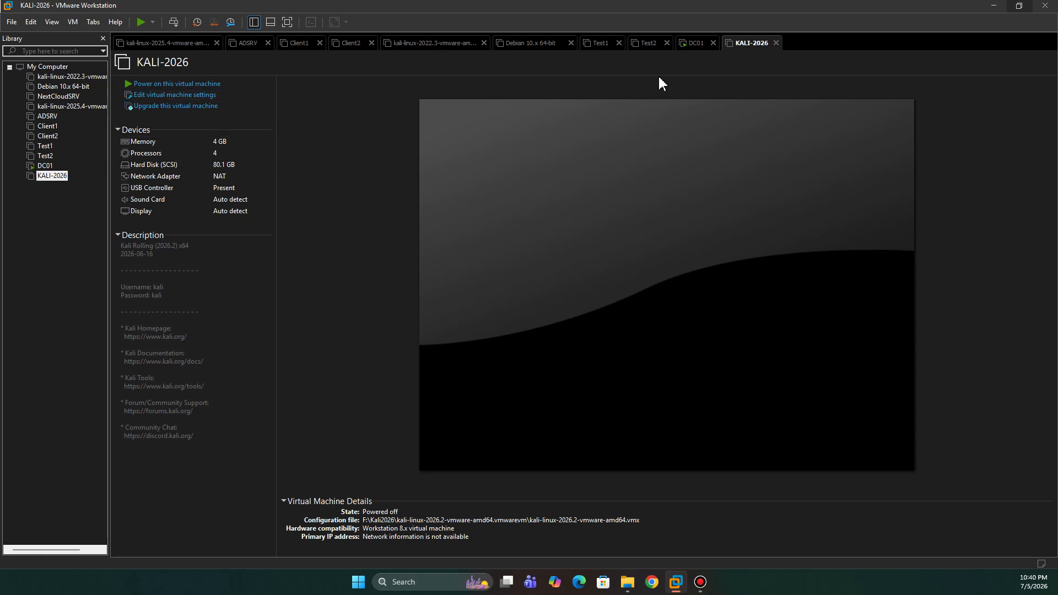
Step: Switch to the DC01 machine and enter the password for the built-in Administrator account
left_click(695, 42)
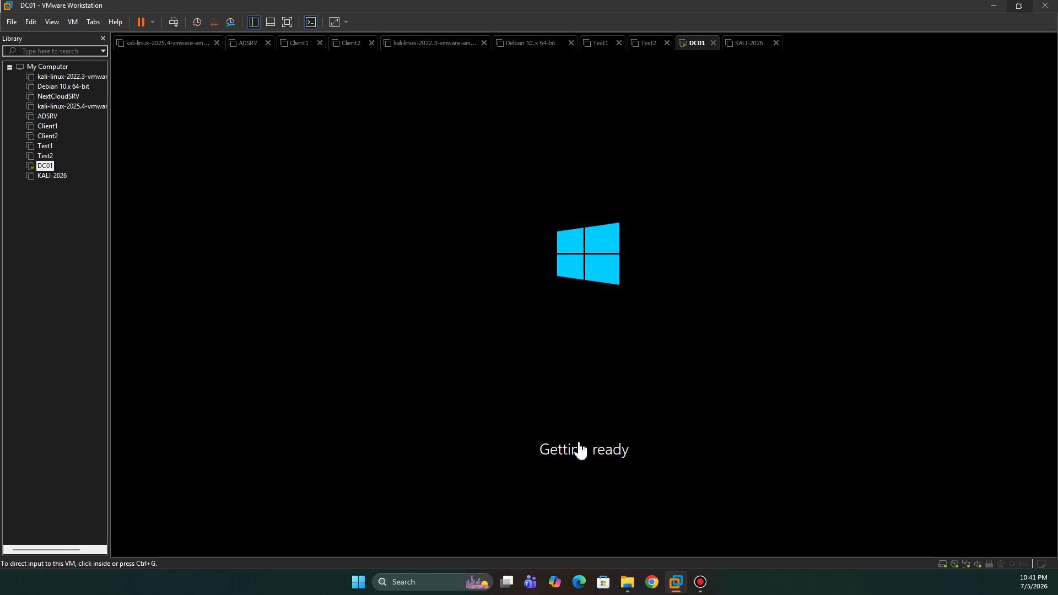
left_click(611, 320)
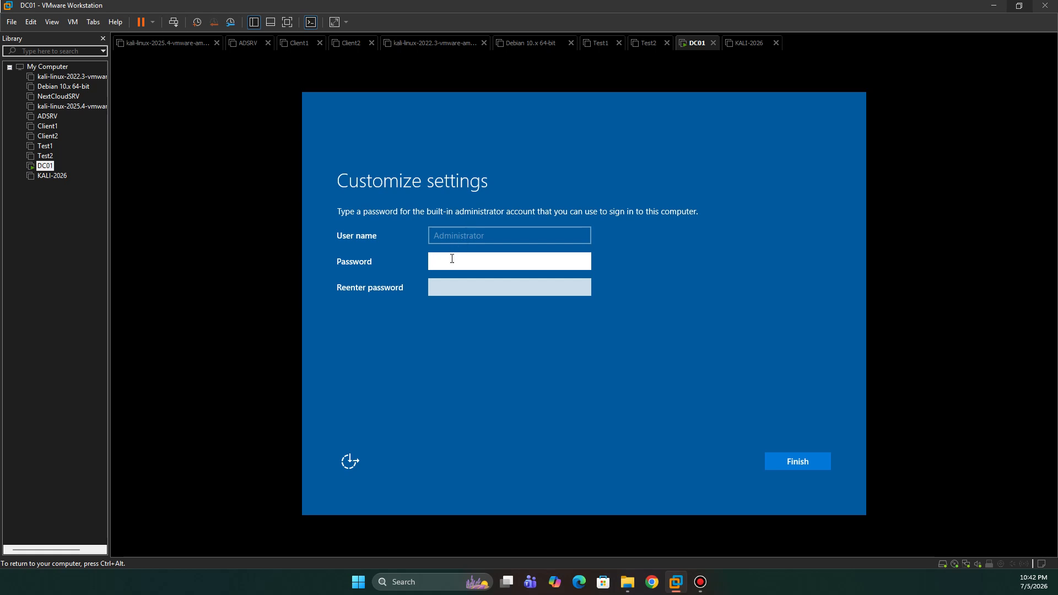
key("Caps_Lock")
type("•")
key("Caps_Lock")
type("•••••••")
key("BackSpace")
key("BackSpace")
key("BackSpace")
key("BackSpace")
key("BackSpace")
key("BackSpace")
key("BackSpace")
key("BackSpace")
key("Caps_Lock")
type("•")
key("Caps_Lock")
type("••••••••")
Step: Check the entered password, reenter the Administrator password to verify it, and finish customizing the DC01 settings
left_click(583, 262)
left_click(496, 286)
type("P")
key("Caps_Lock")
type("assword")
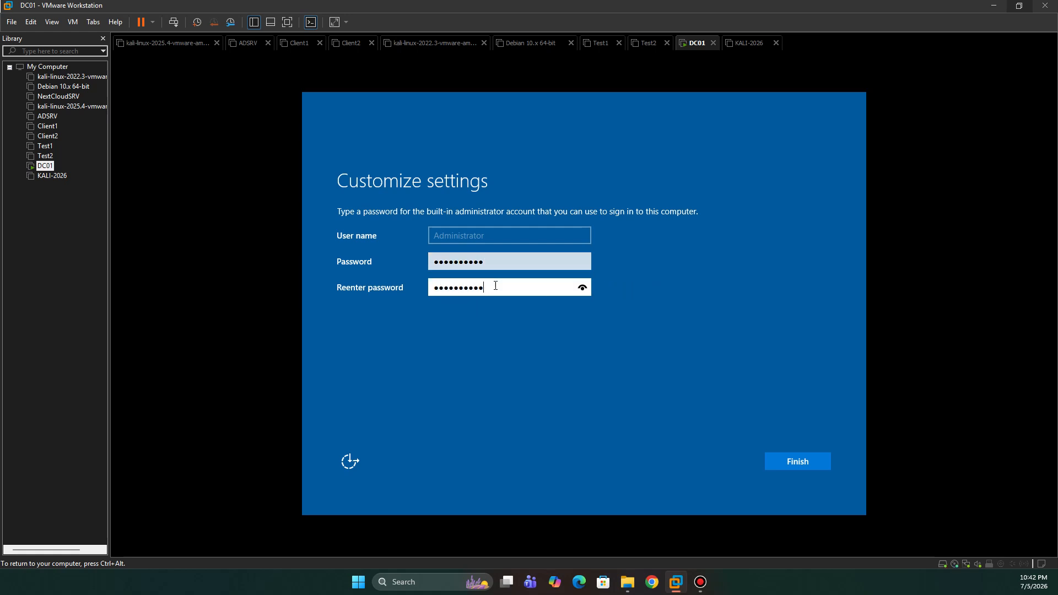
left_click(582, 287)
left_click(581, 288)
left_click(797, 462)
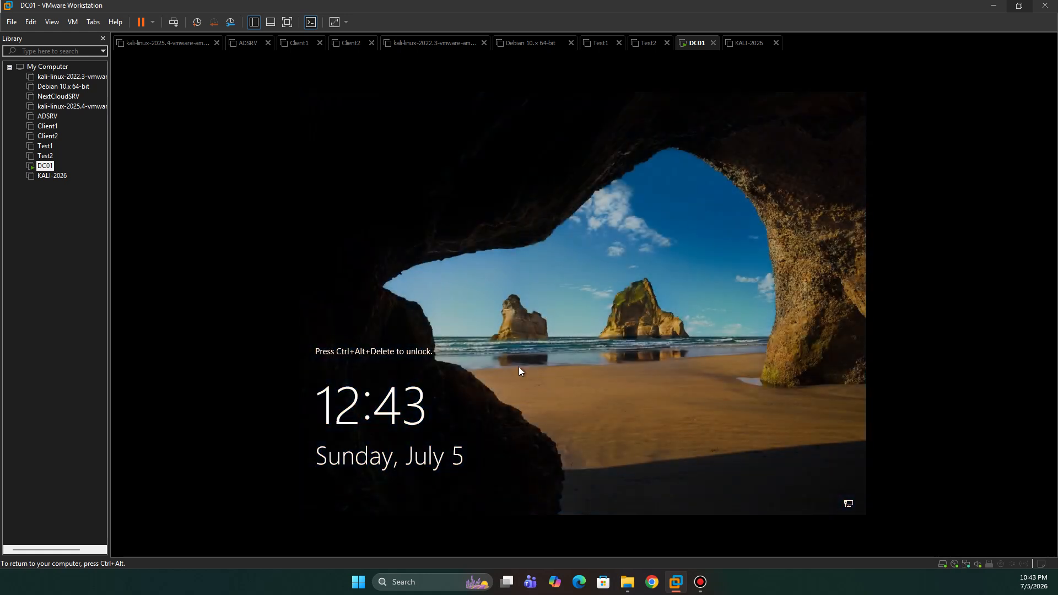
Step: Unlock the DC01 lock screen and sign in by entering the Administrator account password
key("ctrl+alt")
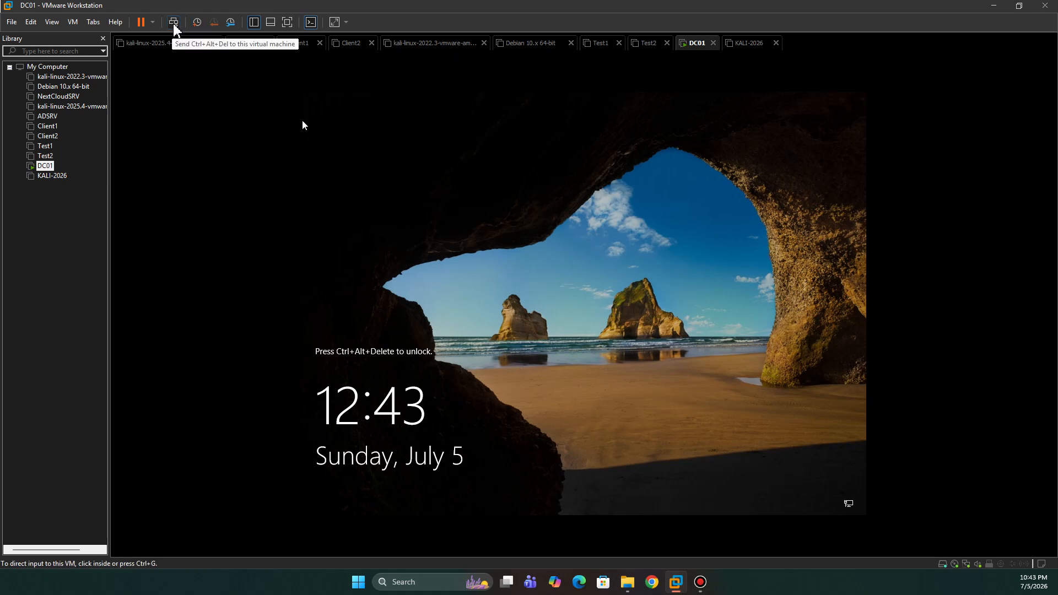
left_click(73, 22)
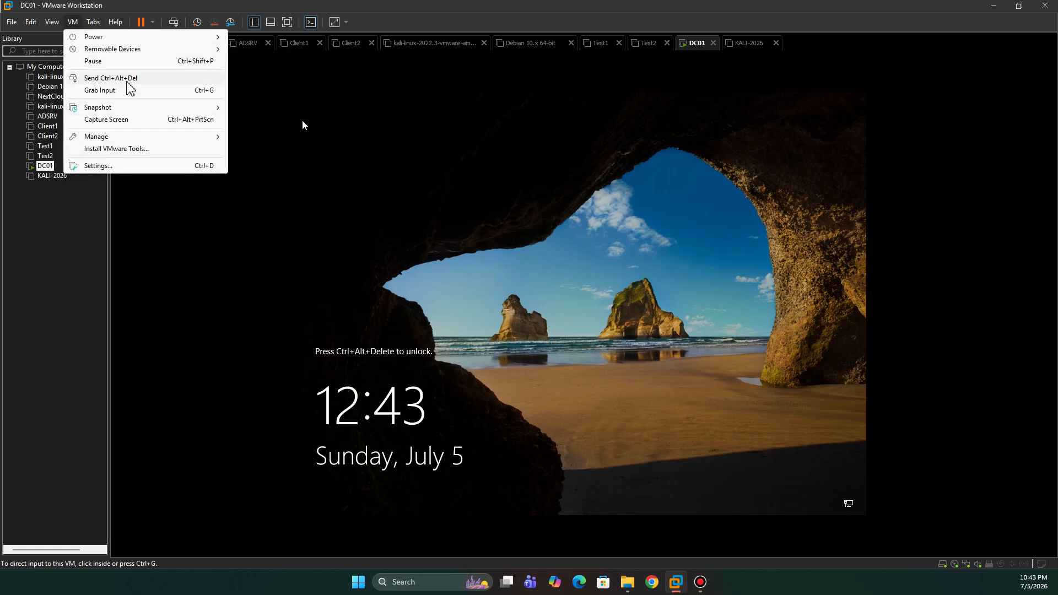
left_click(173, 22)
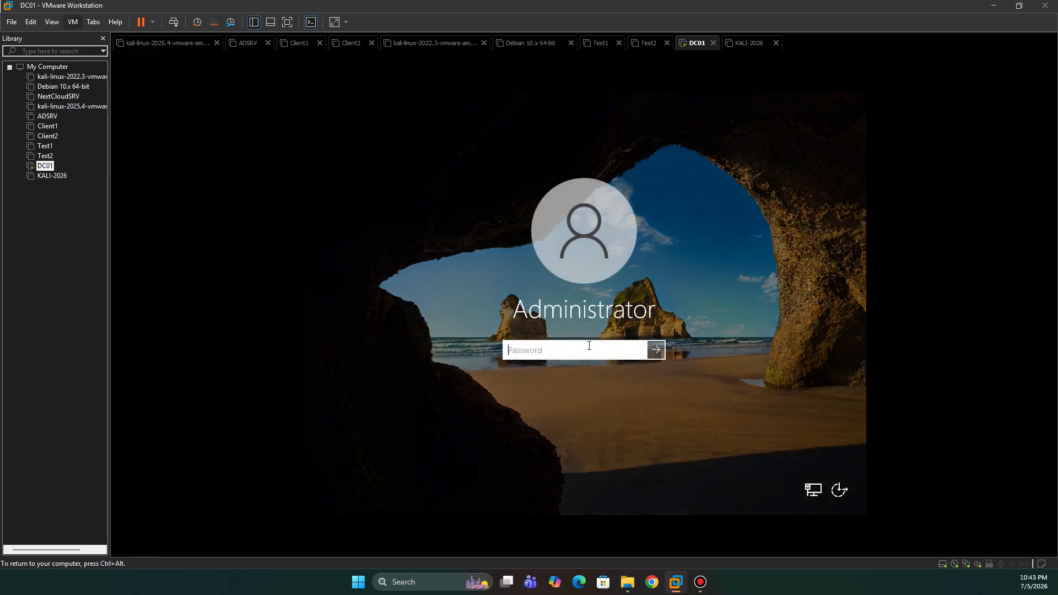
type("•••••••••")
key("Return")
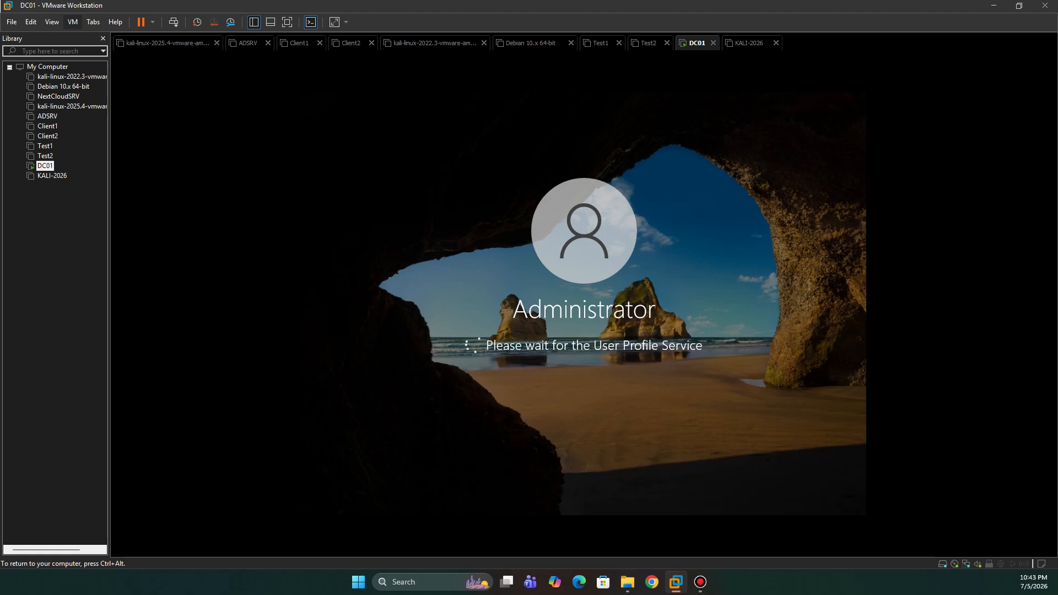
Step: Allow DC01 to be discoverable by other PCs and devices on the network
key("ctrl+alt")
left_click(288, 369)
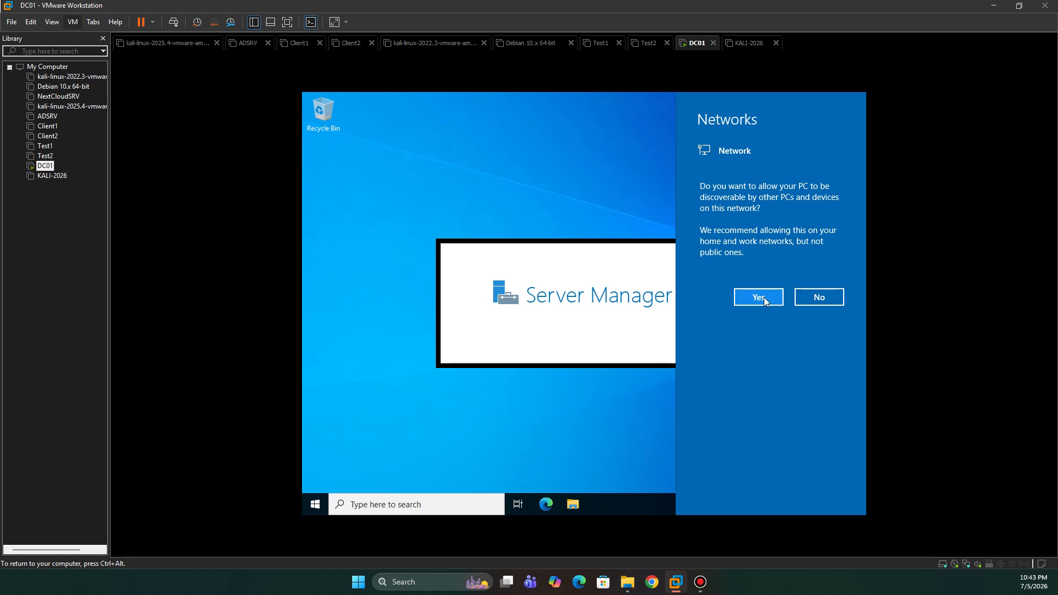
left_click(760, 297)
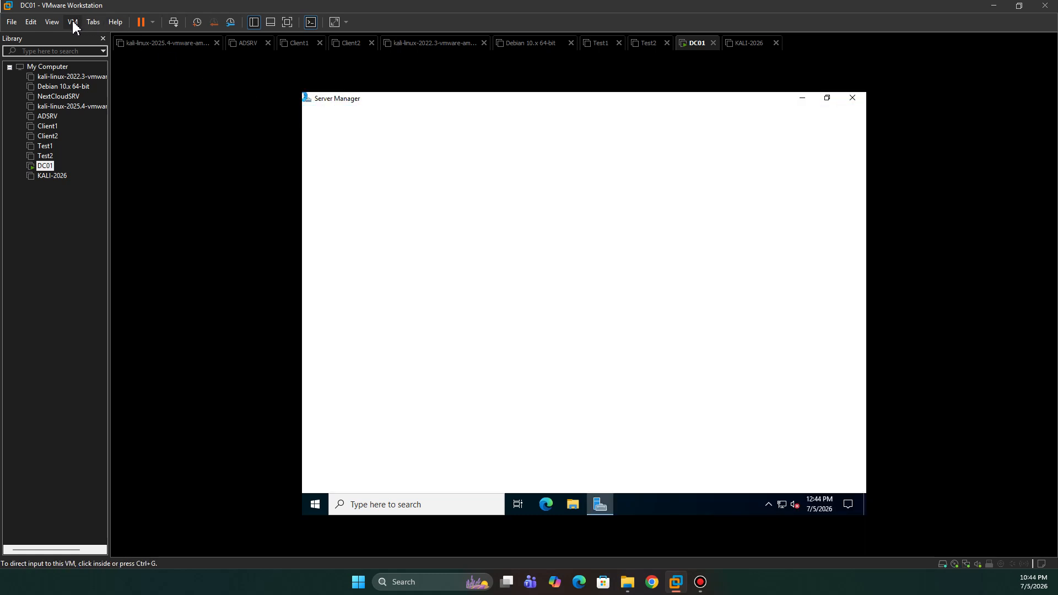
Step: Start the VMware Tools installation for DC01, and close the Windows Admin Center message and Server Manager
left_click(72, 22)
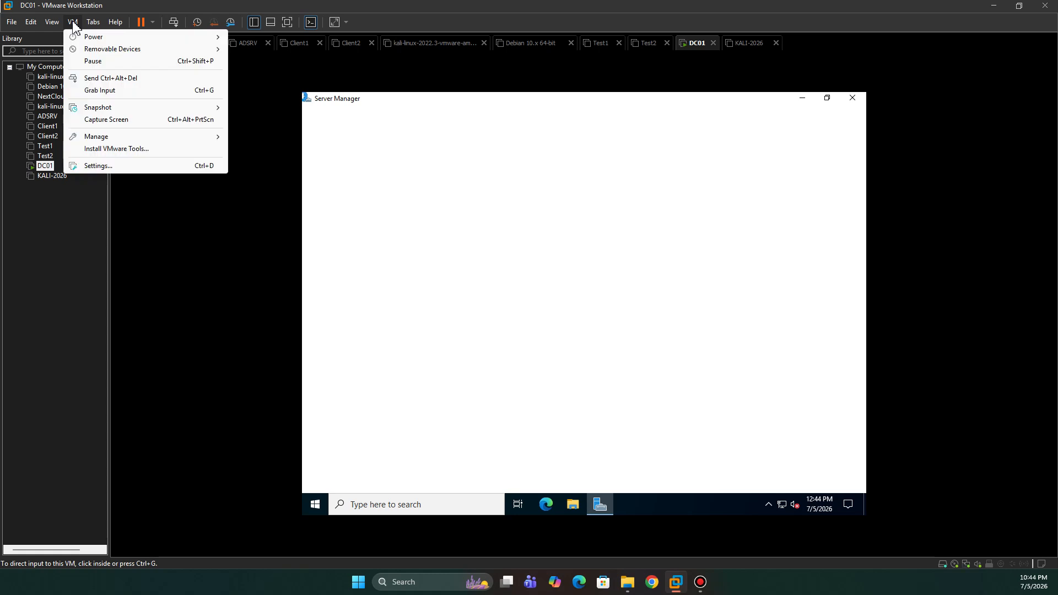
left_click(116, 154)
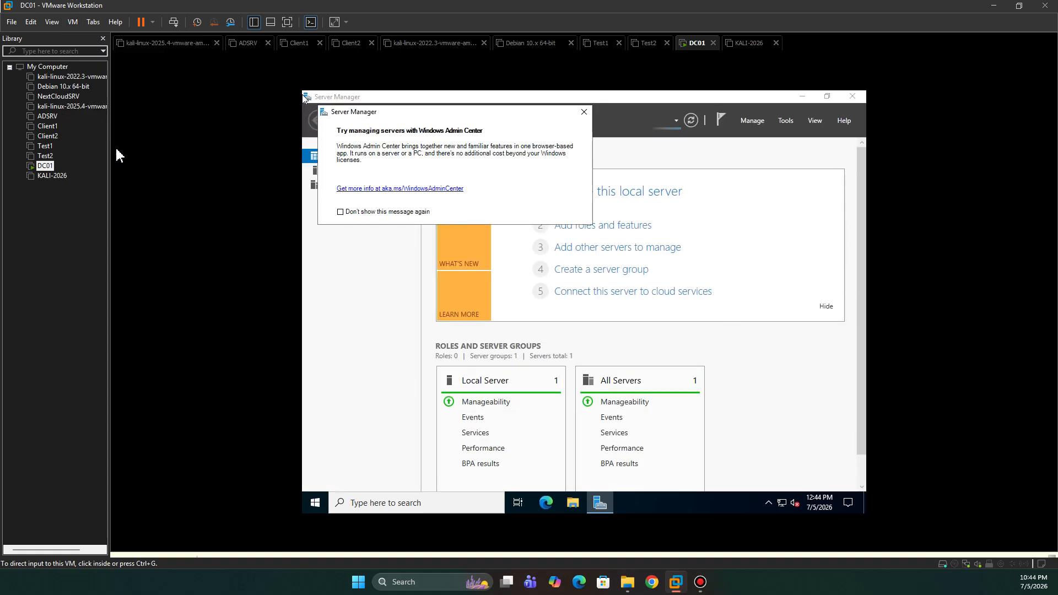
left_click(584, 95)
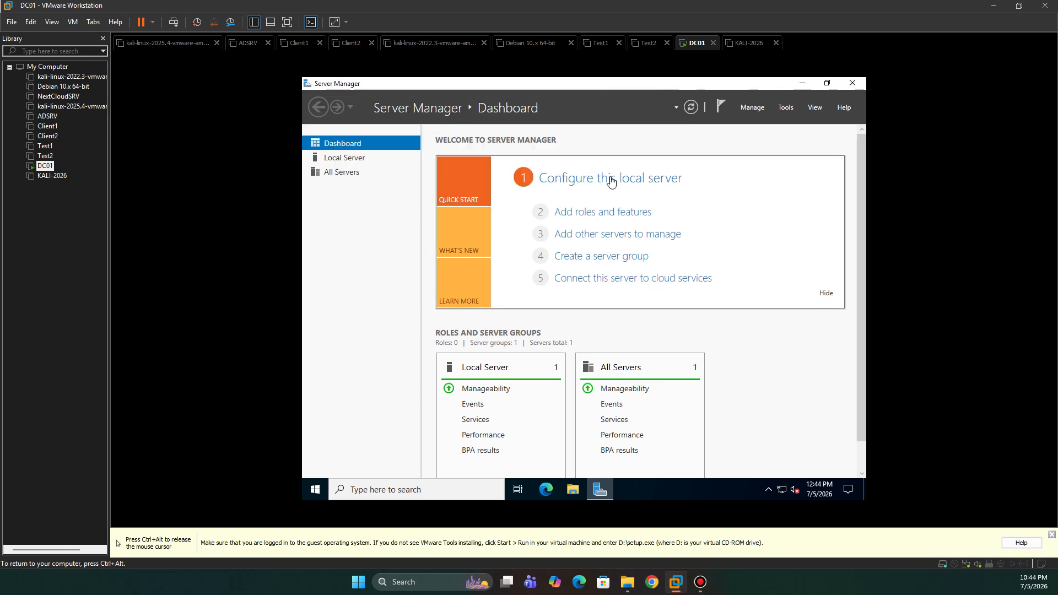
left_click(853, 87)
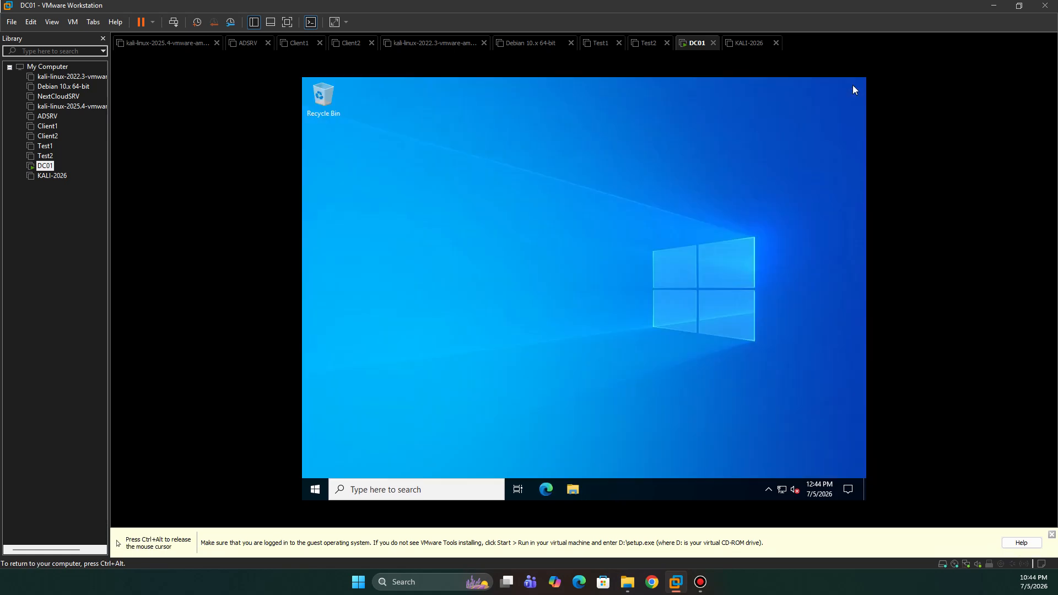
Step: Open This PC in DC01's File Explorer and launch VMware Tools setup from DVD Drive (D:)
left_click(573, 489)
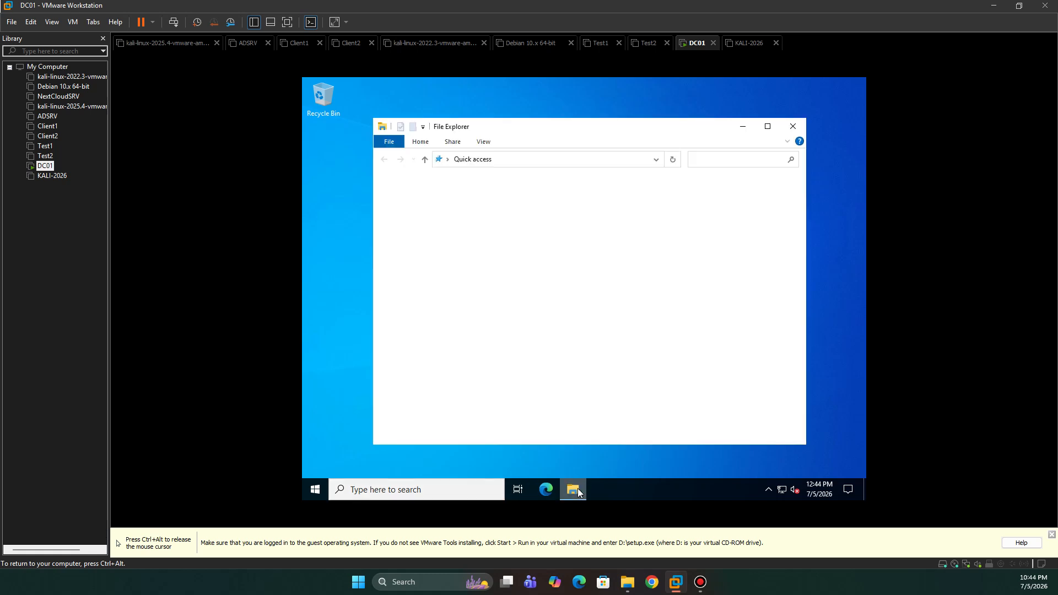
left_click(425, 263)
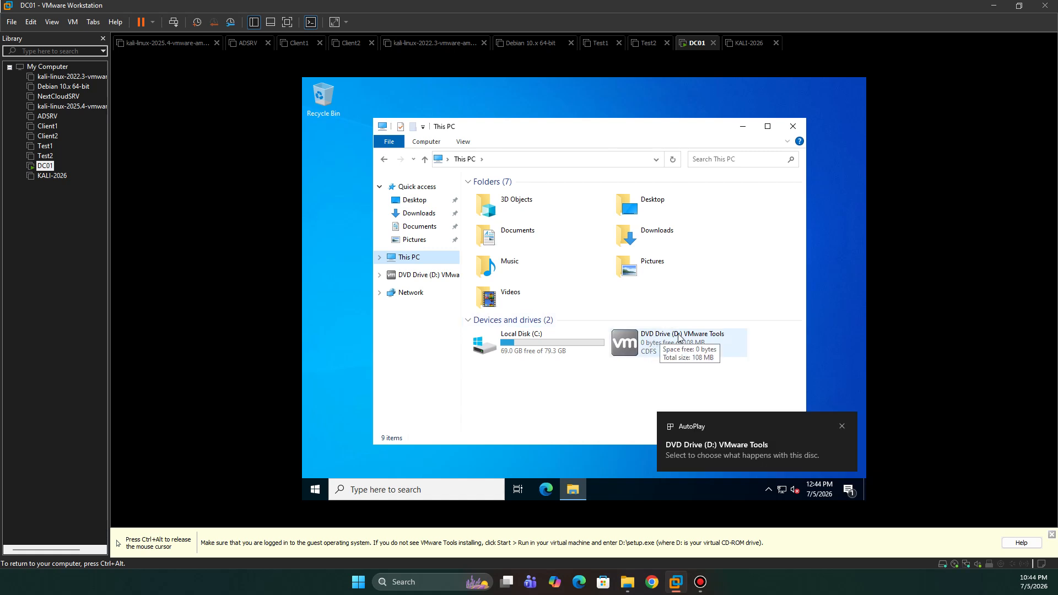
left_click(662, 344)
double_click(662, 343)
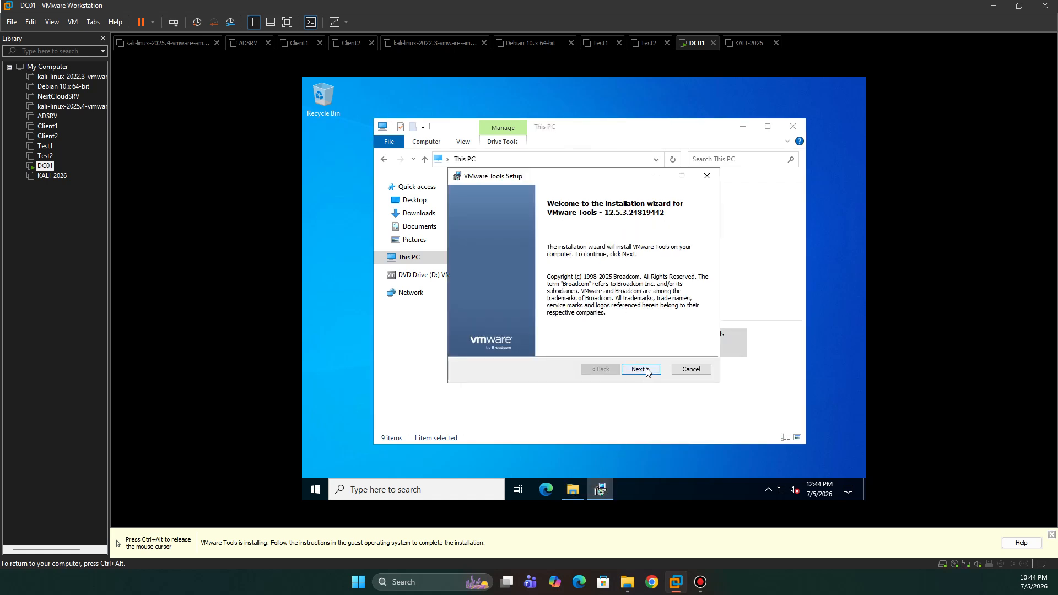
Step: Install VMware Tools on DC01 with the wizard's offered options, show the machine full screen, and restart it to finish
left_click(646, 369)
left_click(647, 369)
left_click(646, 369)
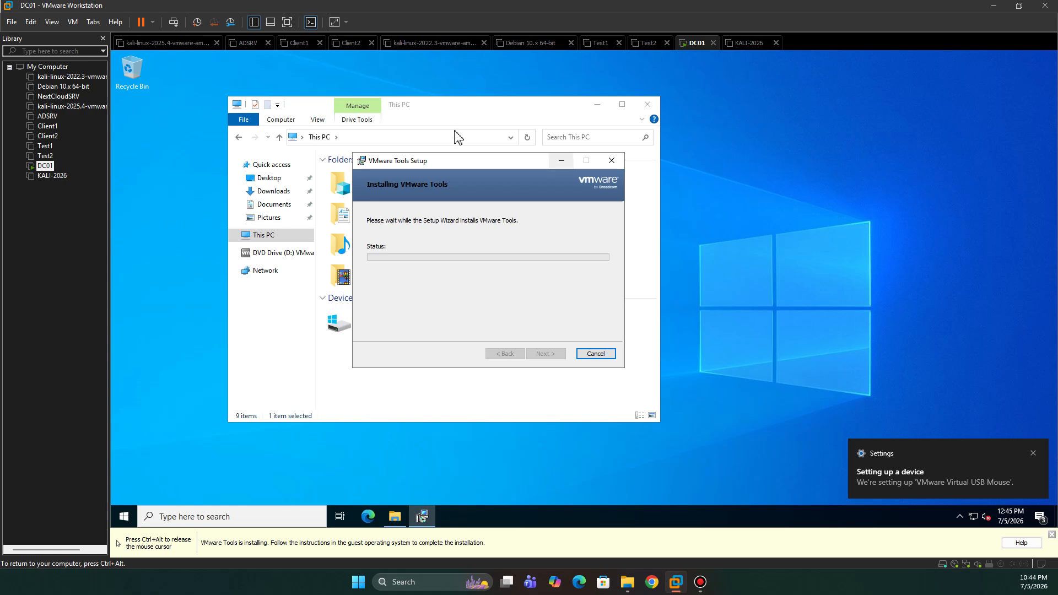
left_click(283, 21)
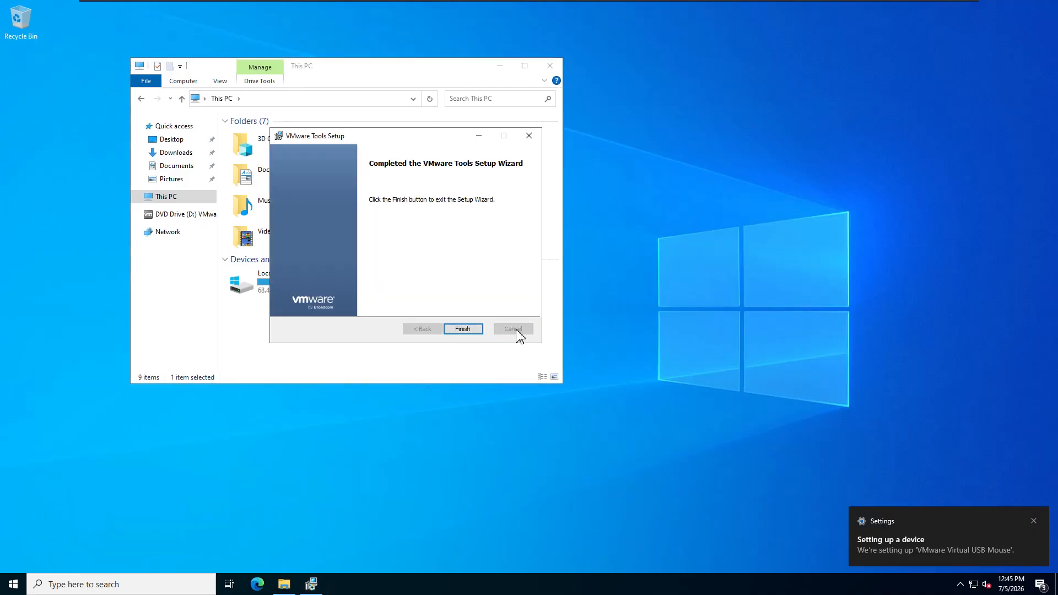
left_click(463, 329)
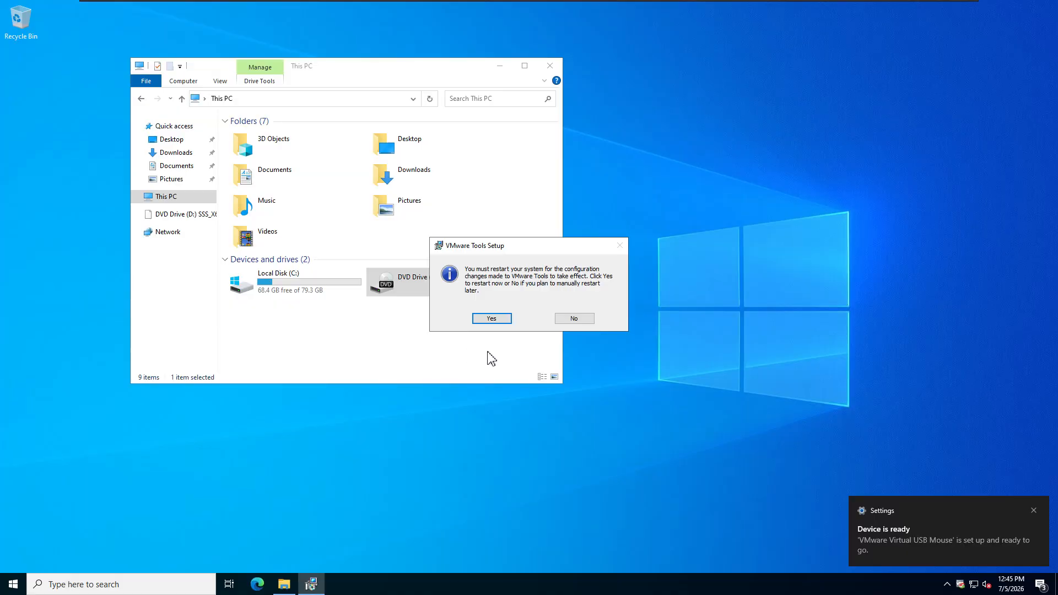
left_click(491, 319)
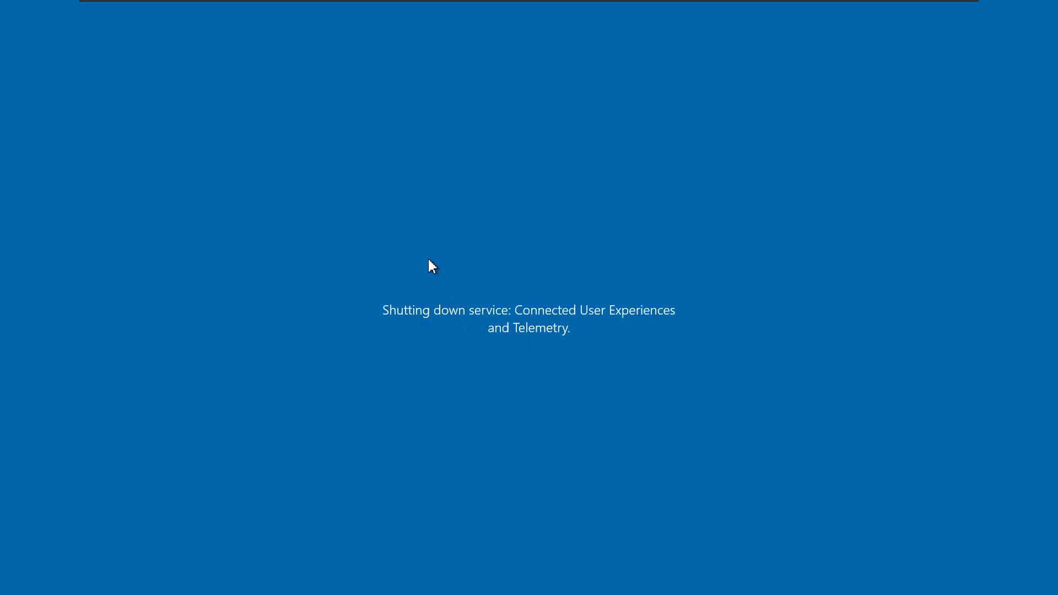
Step: Leave DC01's full-screen view, switch to KALI-2026, and power on that virtual machine
mouse_move(472, 1)
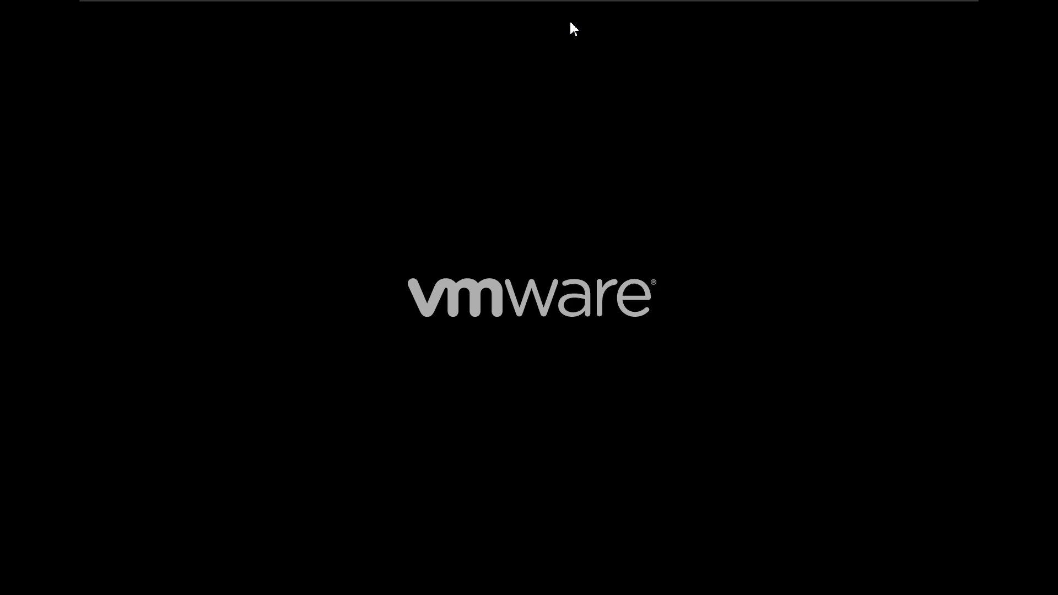
mouse_move(847, 6)
left_click(953, 5)
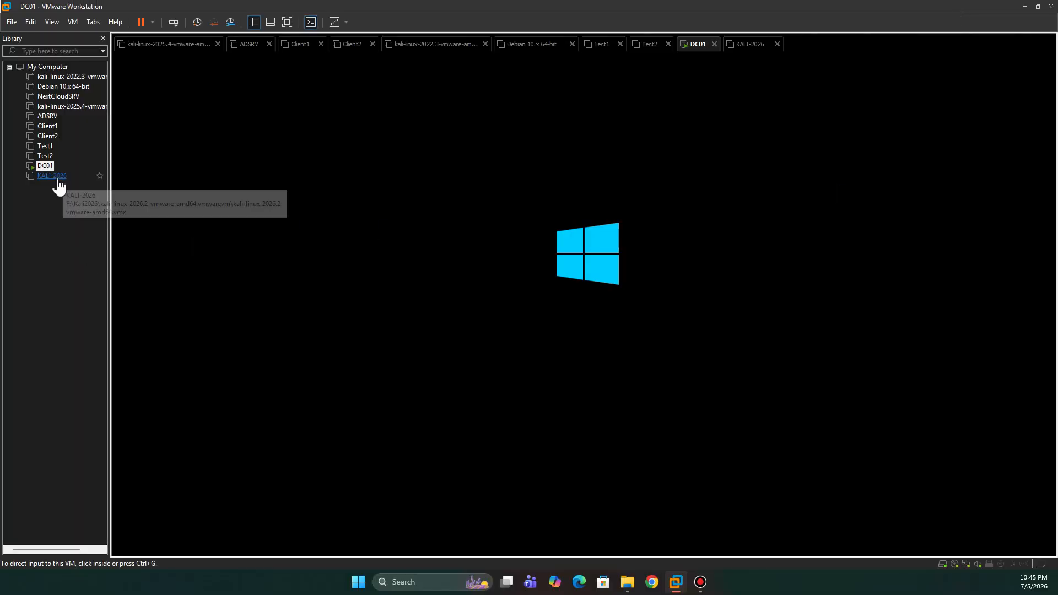
left_click(54, 177)
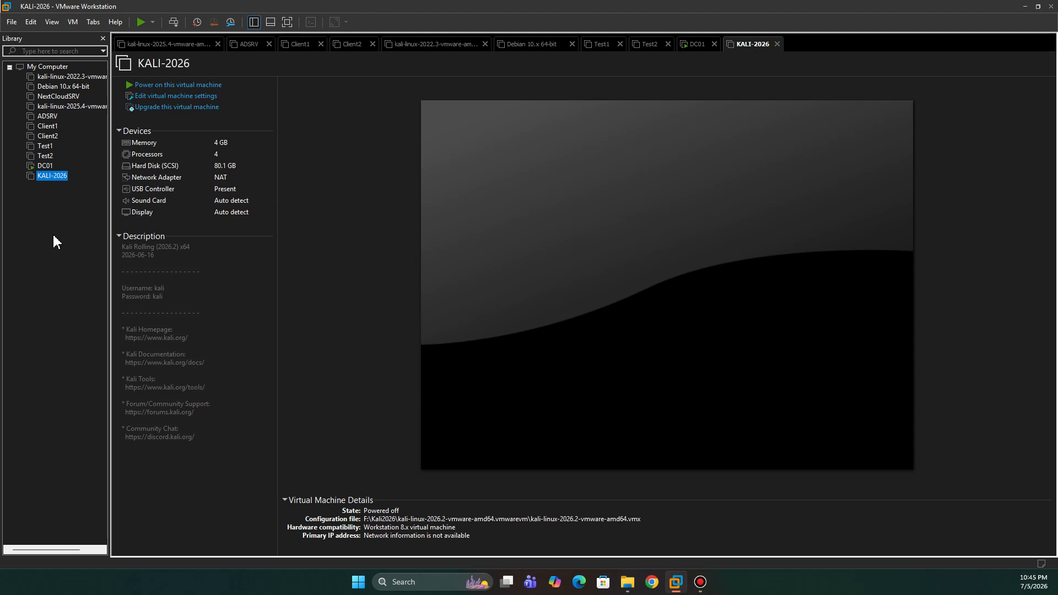
left_click(43, 167)
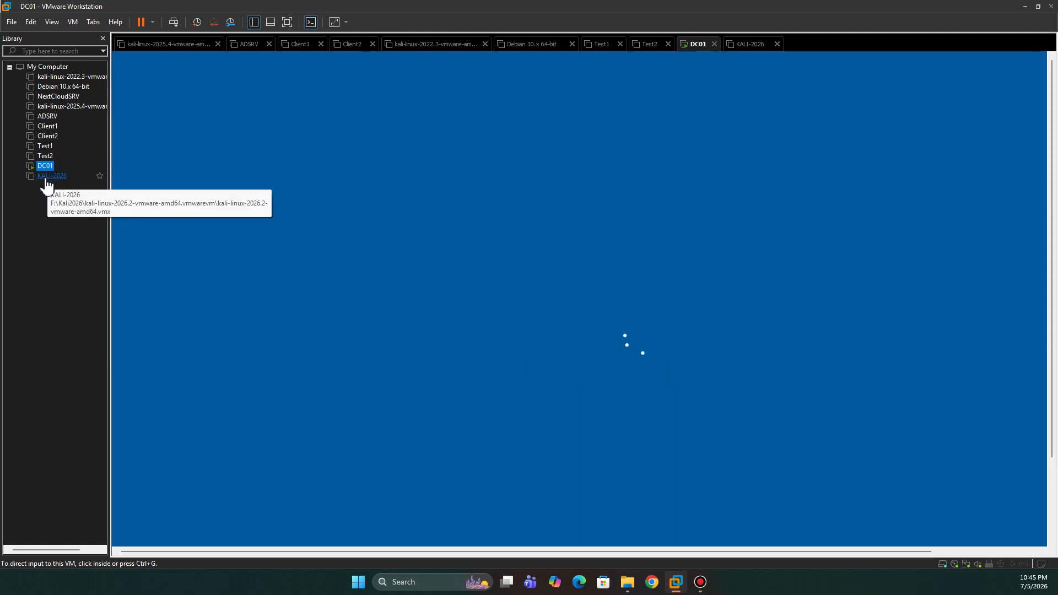
left_click(48, 176)
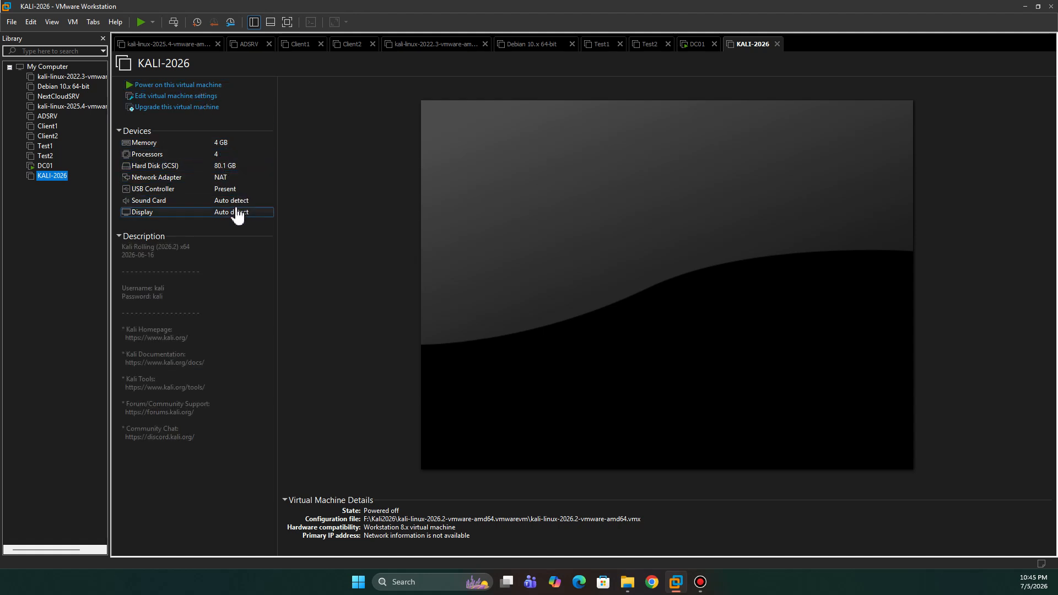
left_click(194, 85)
left_click(596, 334)
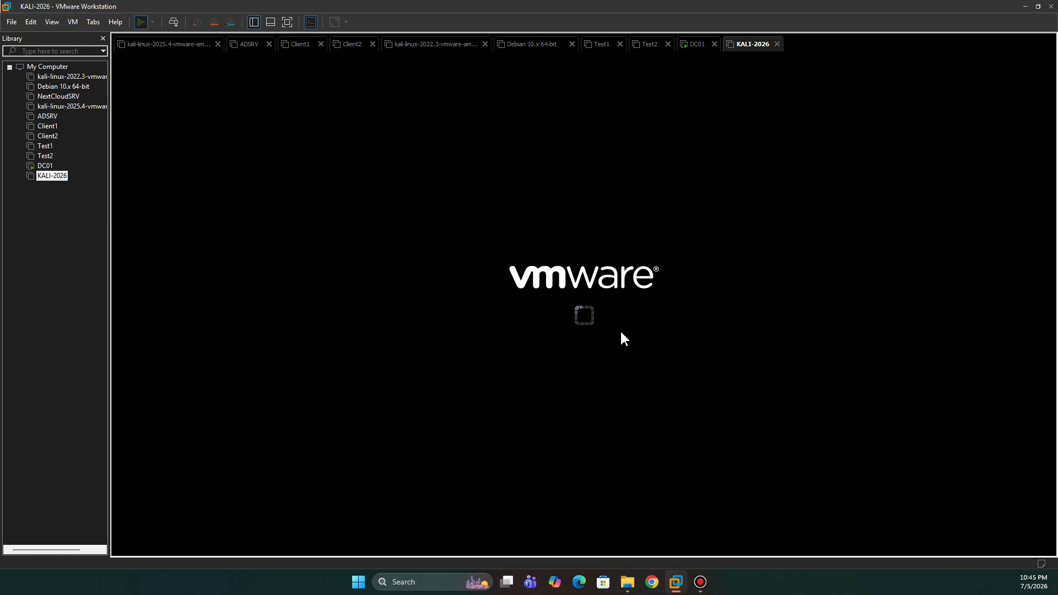
Step: Show KALI-2026 full screen, boot Kali GNU/Linux, and log in with the account's username and password
left_click(288, 22)
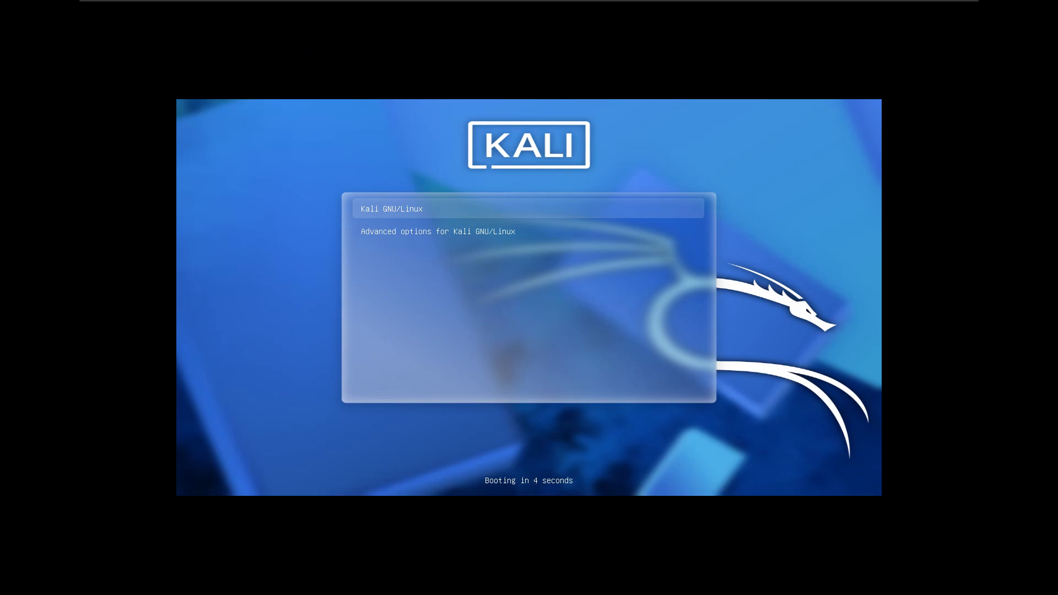
key("Return")
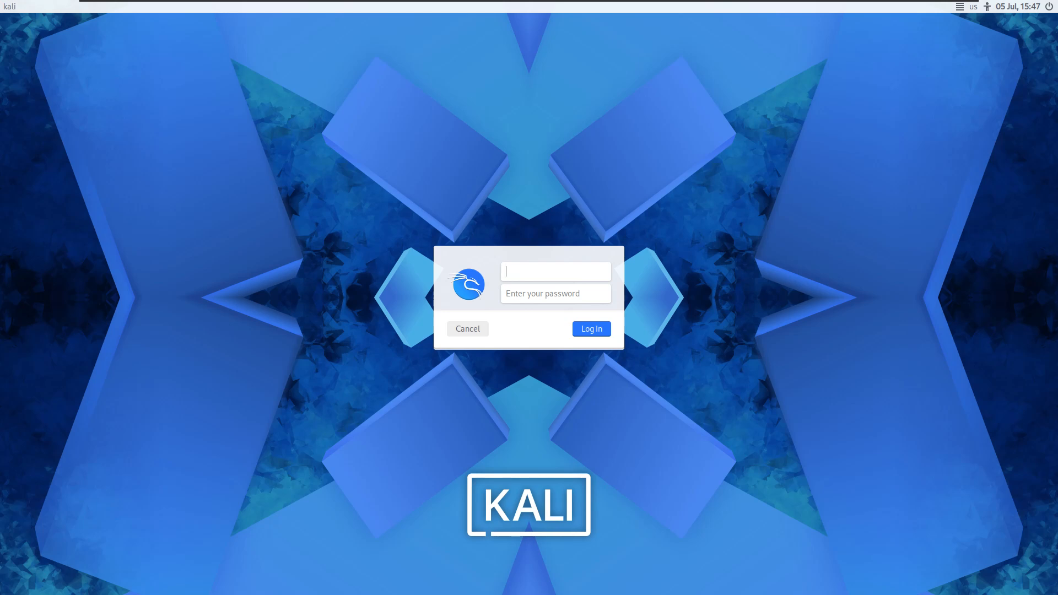
type("kali")
key("Tab")
type("kali")
key("Return")
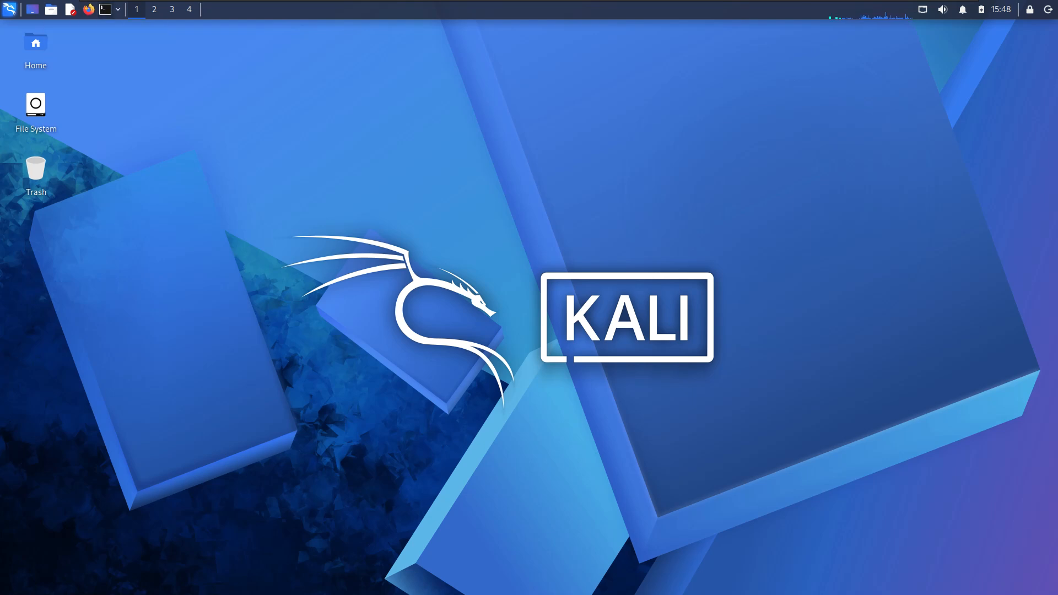
Step: In a terminal with enlarged text, run sudo passwd root and enter the account password and a new root password
left_click(105, 9)
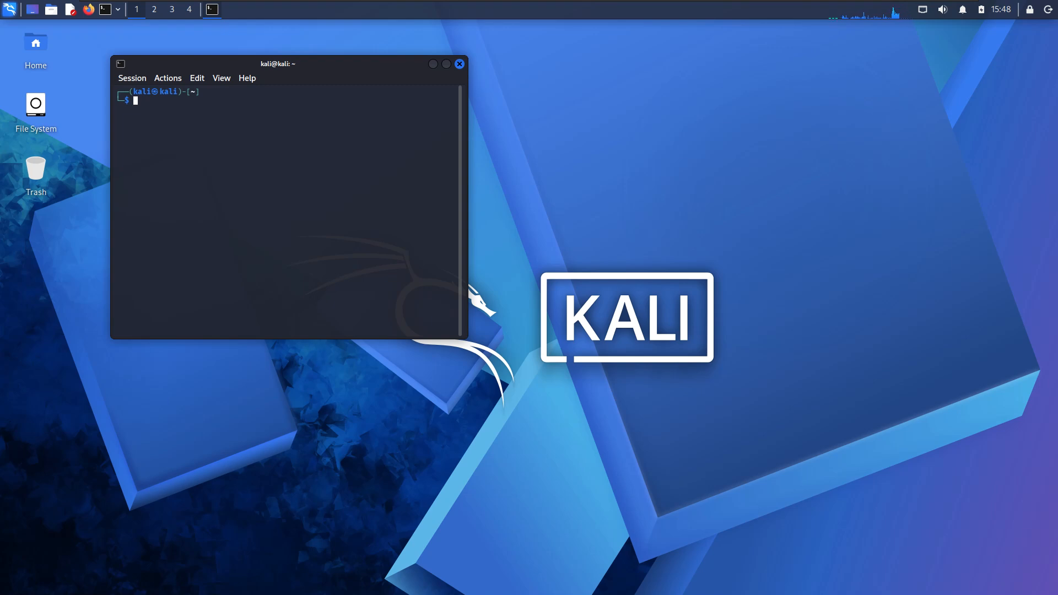
key("ctrl+plus")
key("ctrl+plus")
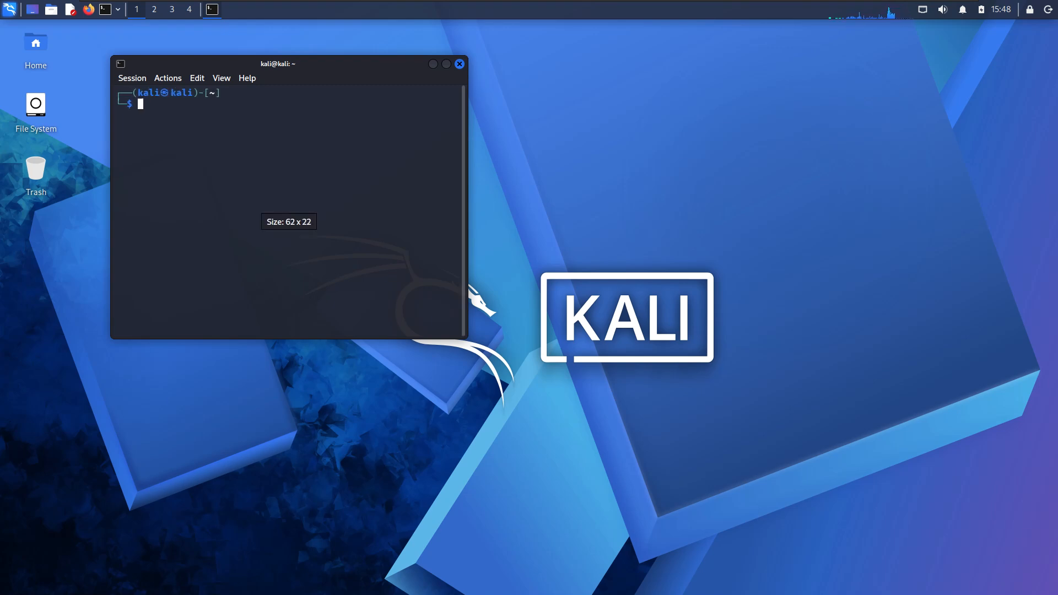
type("sudo ")
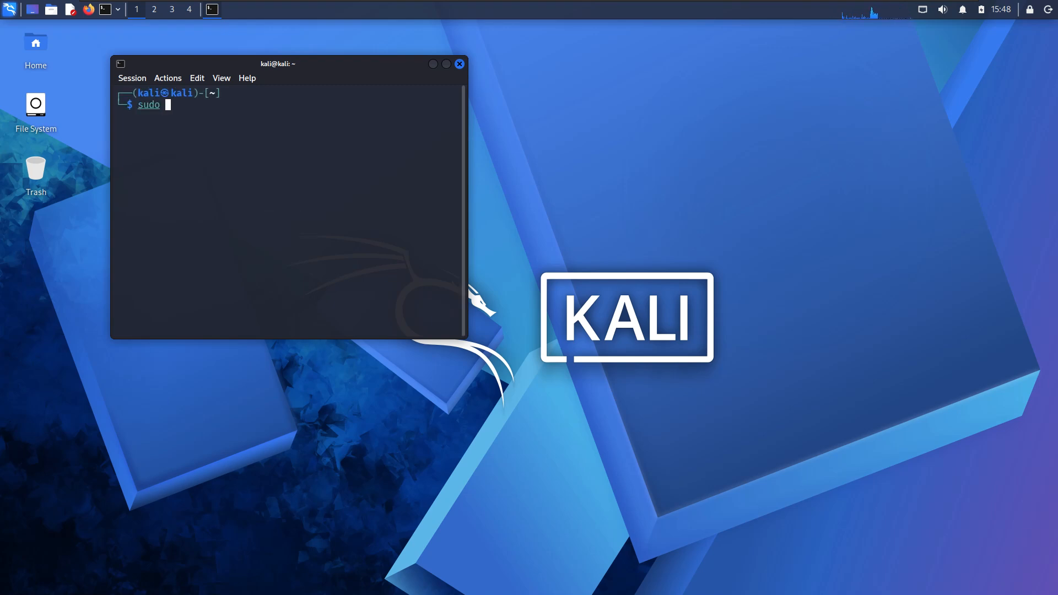
type("passwd root")
key("Return")
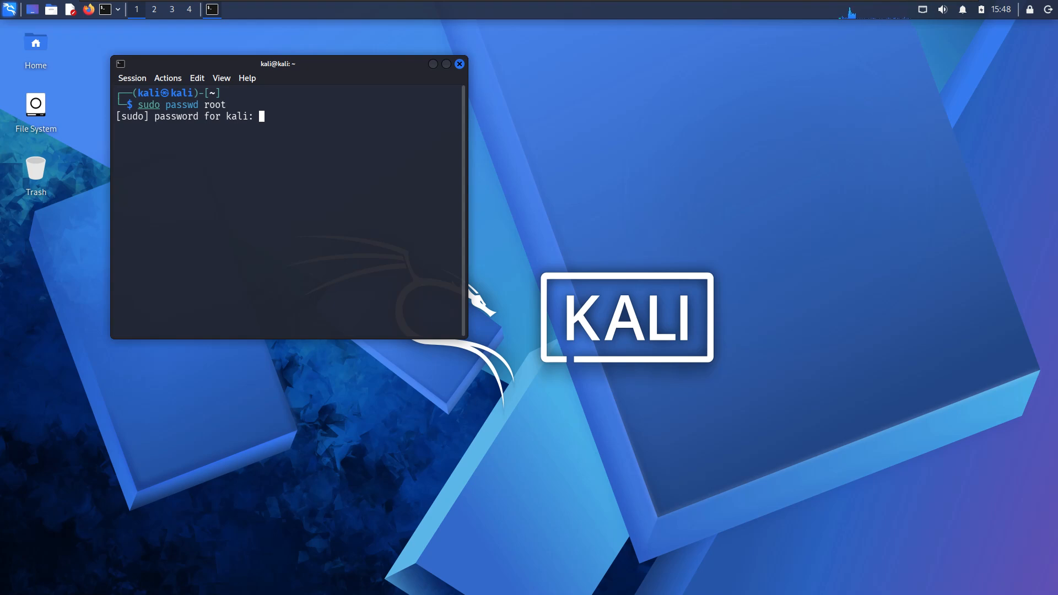
key("Return")
key("Return")
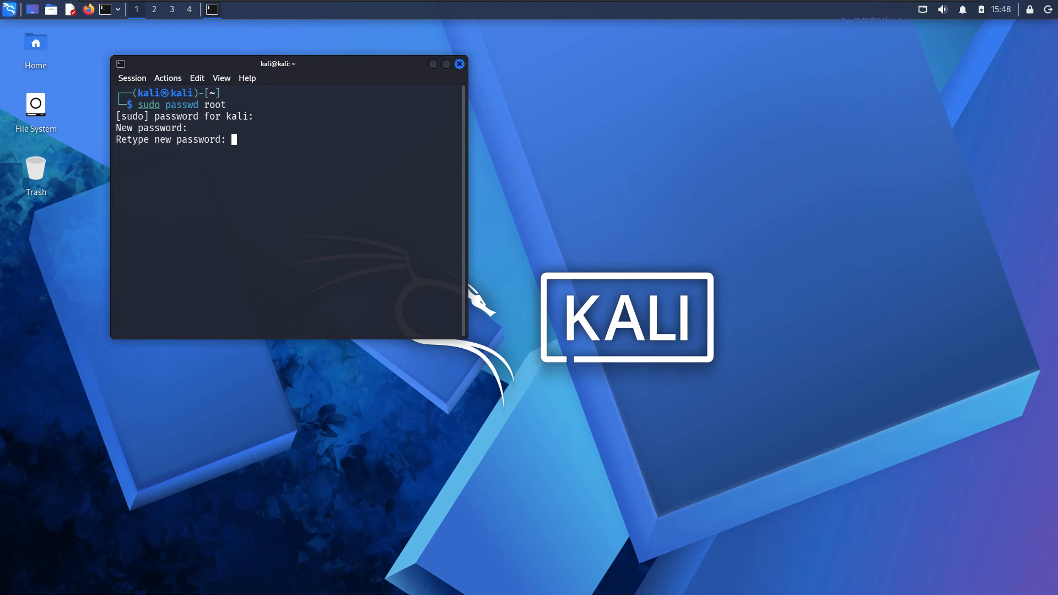
key("Return")
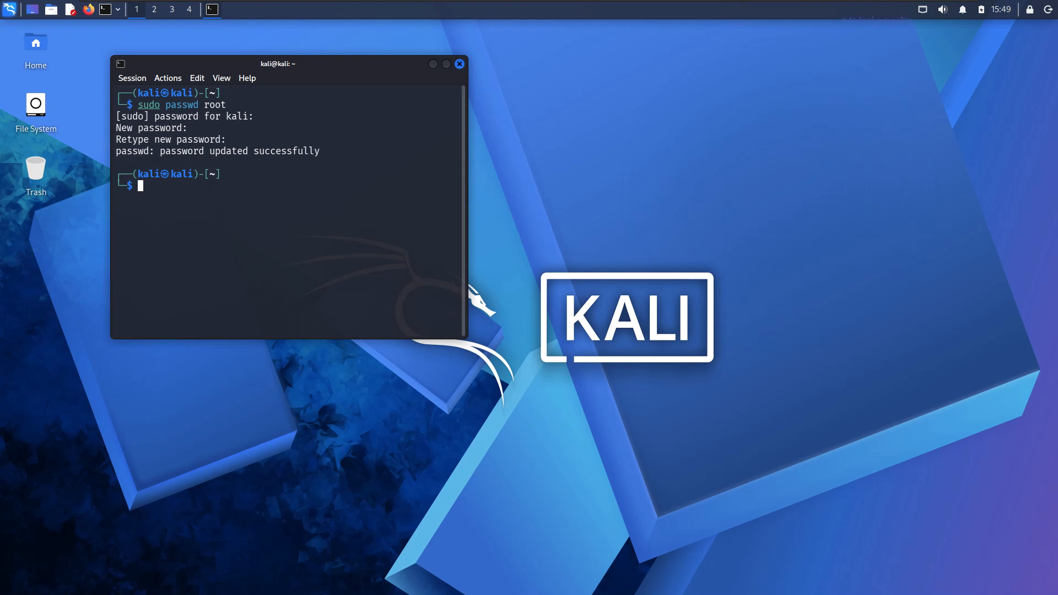
Step: Test root access by opening a root shell with sudo su - and exiting back to the regular user
type("su")
key("BackSpace")
key("BackSpace")
key("BackSpace")
type("sudo su -")
key("Return")
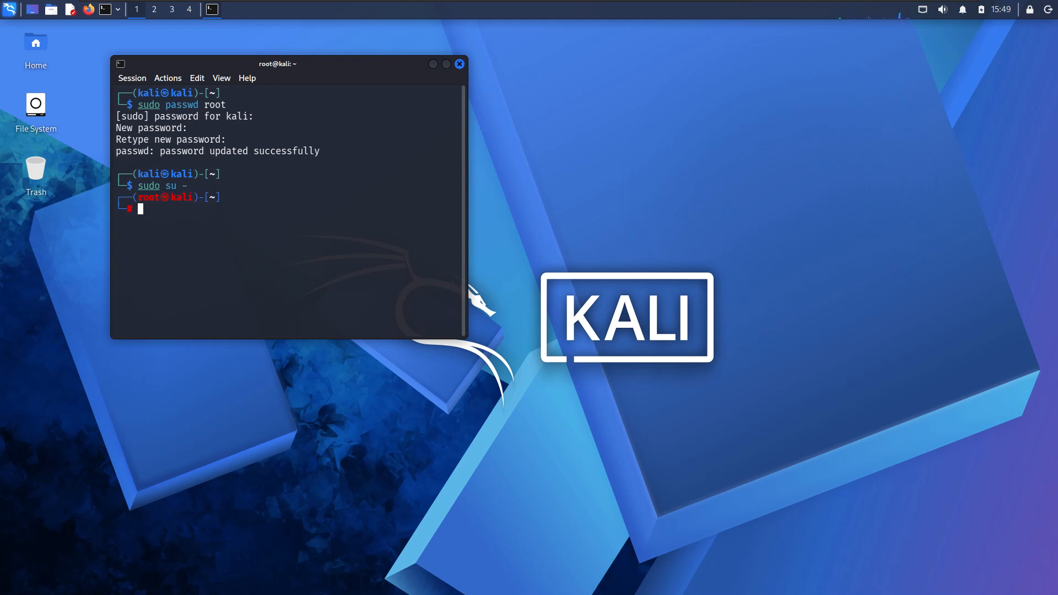
type("exit")
key("Return")
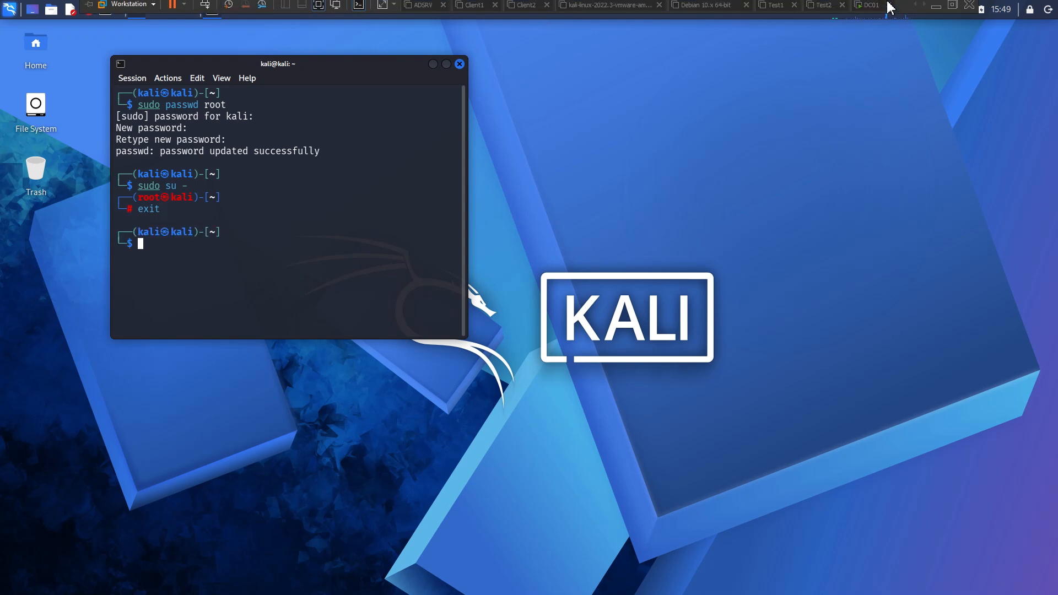
Step: Switch to DC01, sign in as Administrator with the account password, and close the Windows Admin Center message and Server Manager
left_click(868, 7)
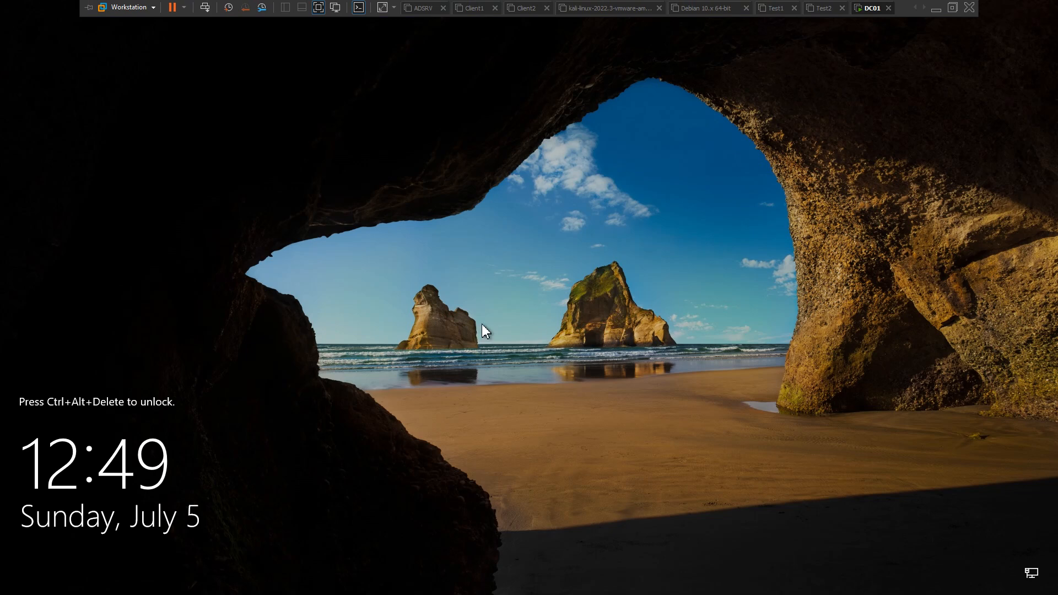
mouse_move(390, 11)
left_click(206, 10)
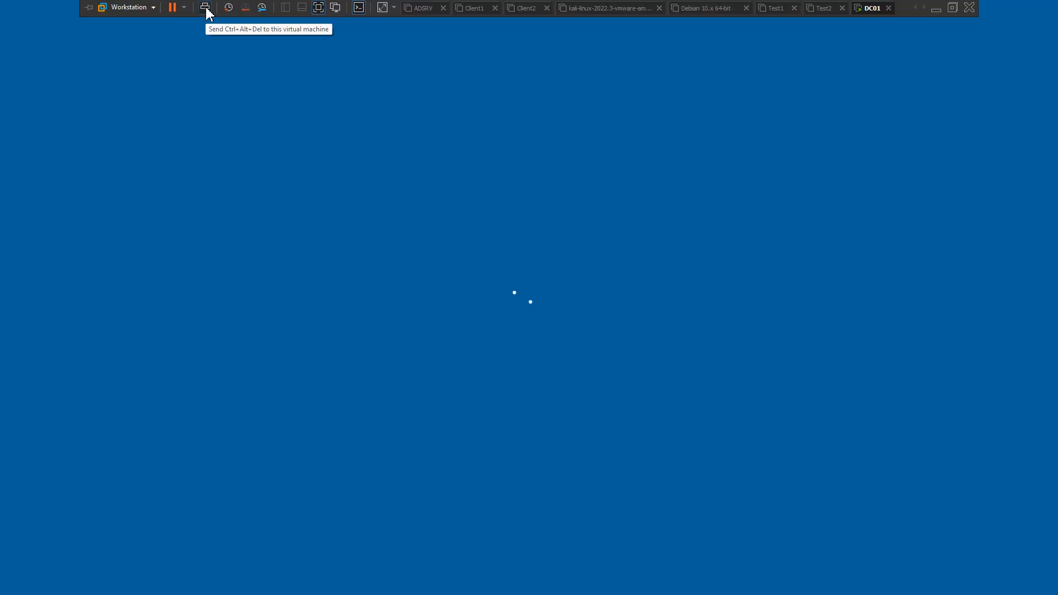
left_click(476, 340)
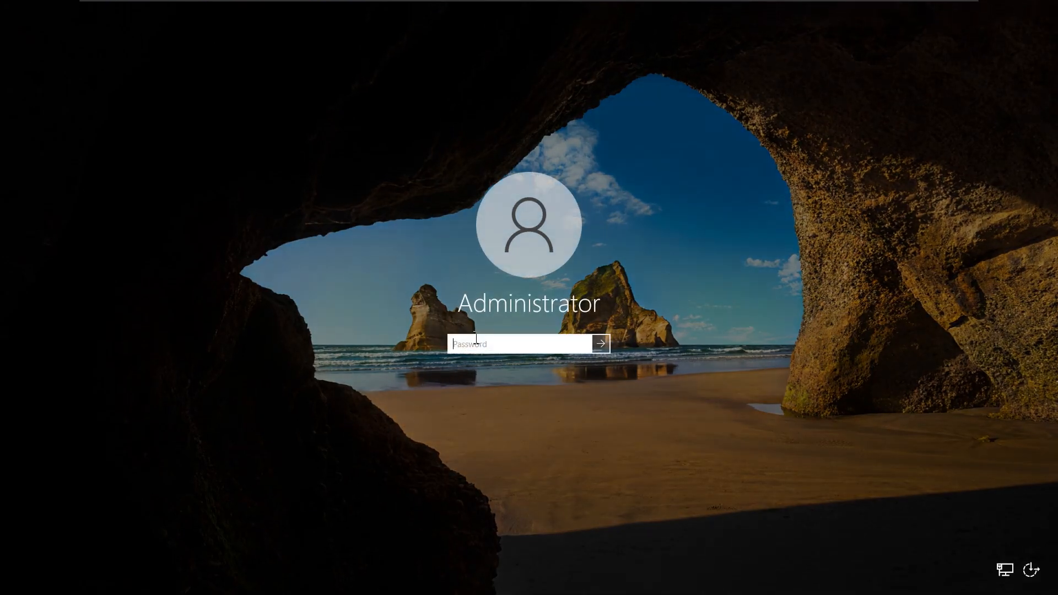
type("P@ssw0rd!")
key("Return")
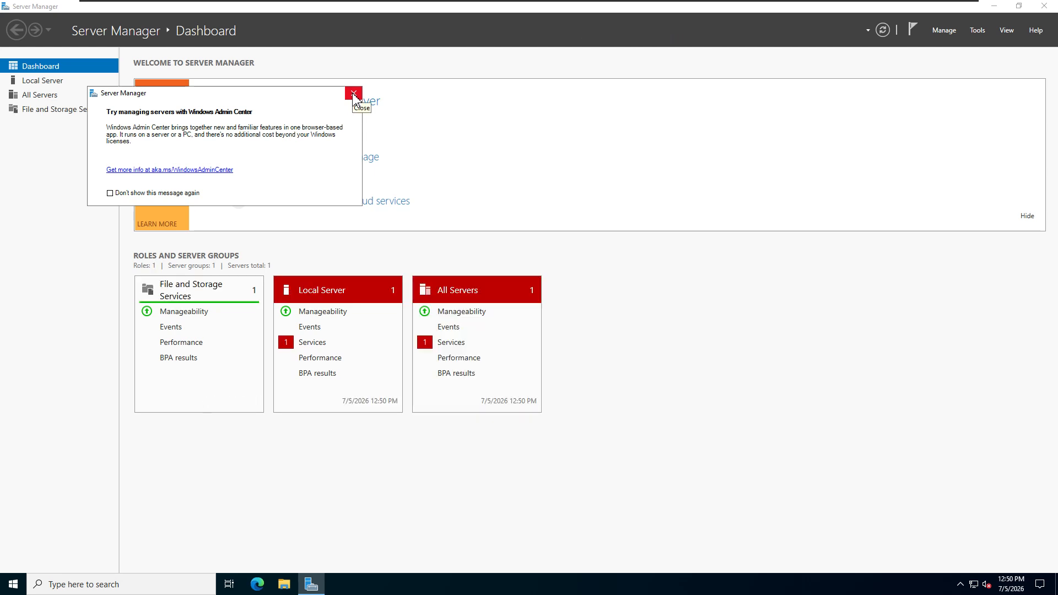
left_click(354, 93)
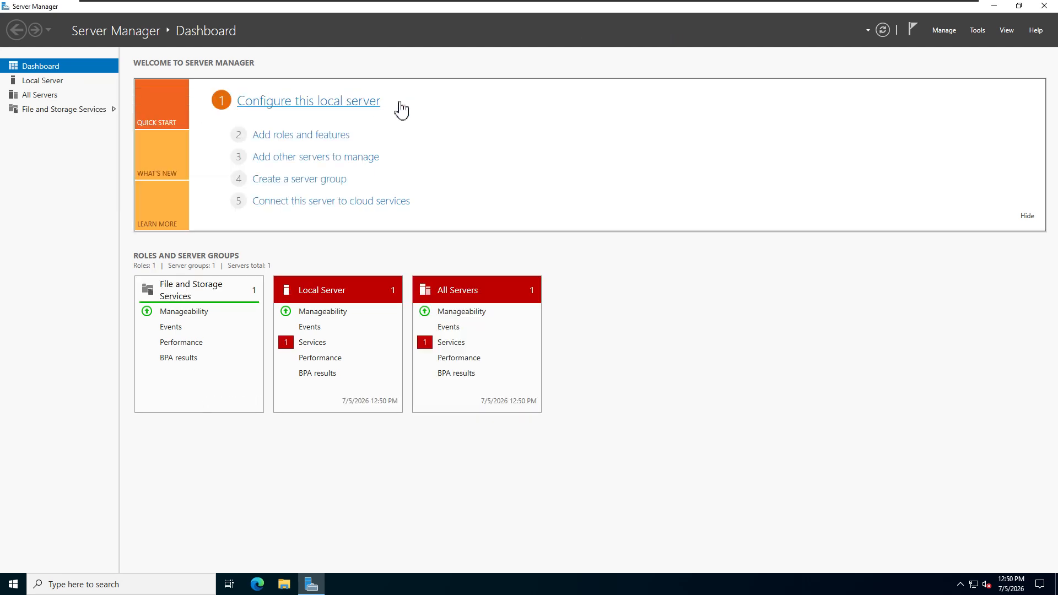
left_click(1051, 12)
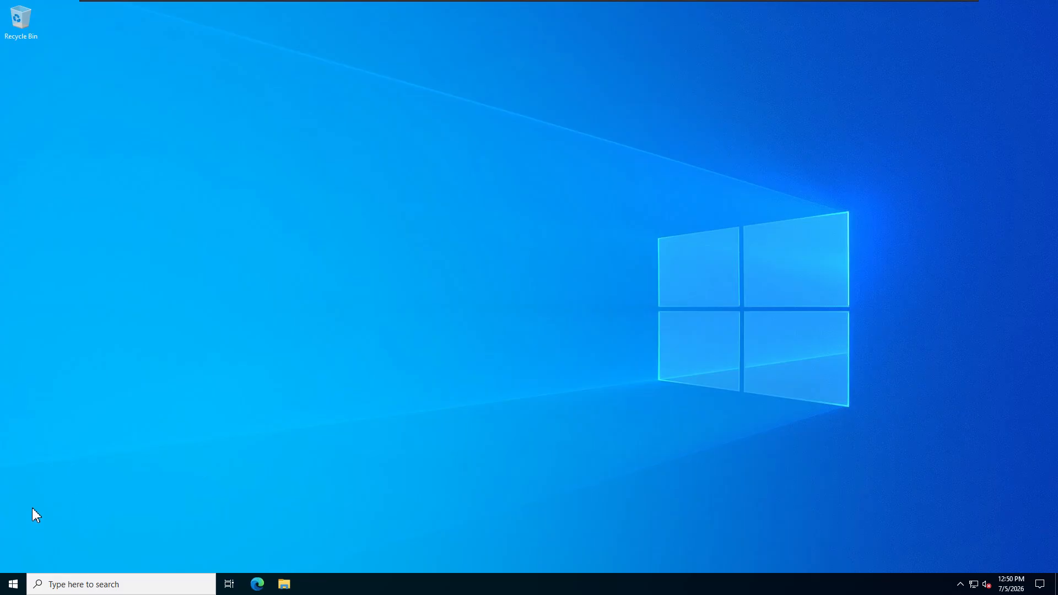
Step: Shut down Windows Server on DC01, choosing a shutdown reason
left_click(11, 587)
left_click(14, 560)
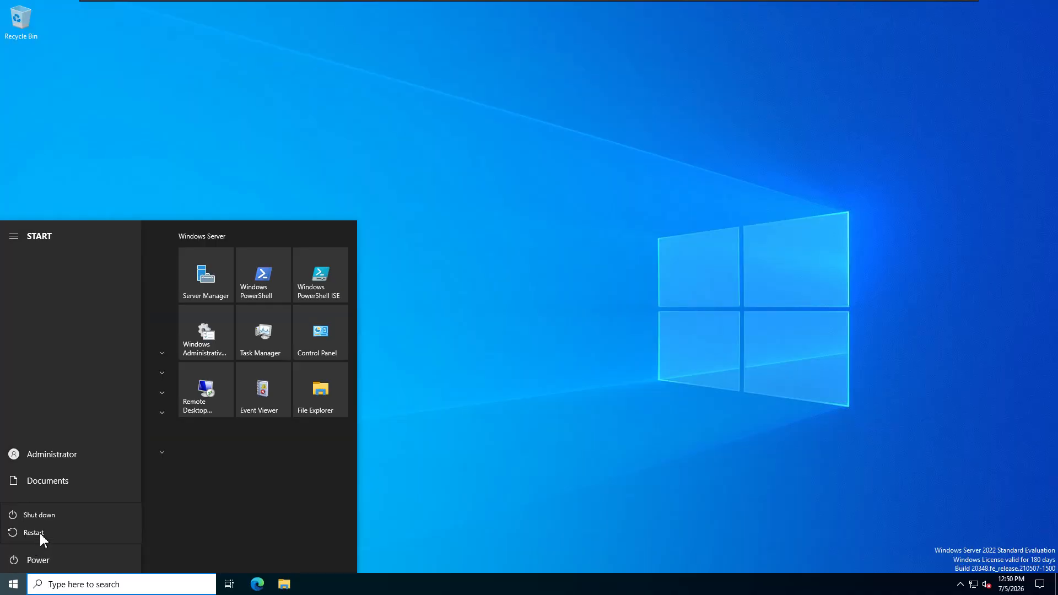
left_click(46, 518)
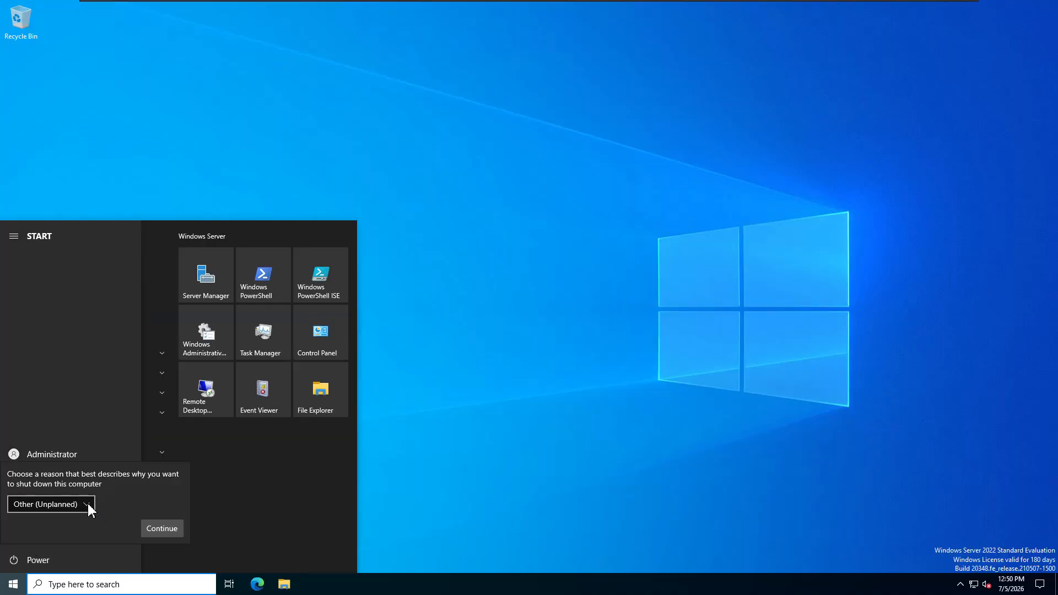
left_click(87, 502)
left_click(82, 329)
left_click(162, 529)
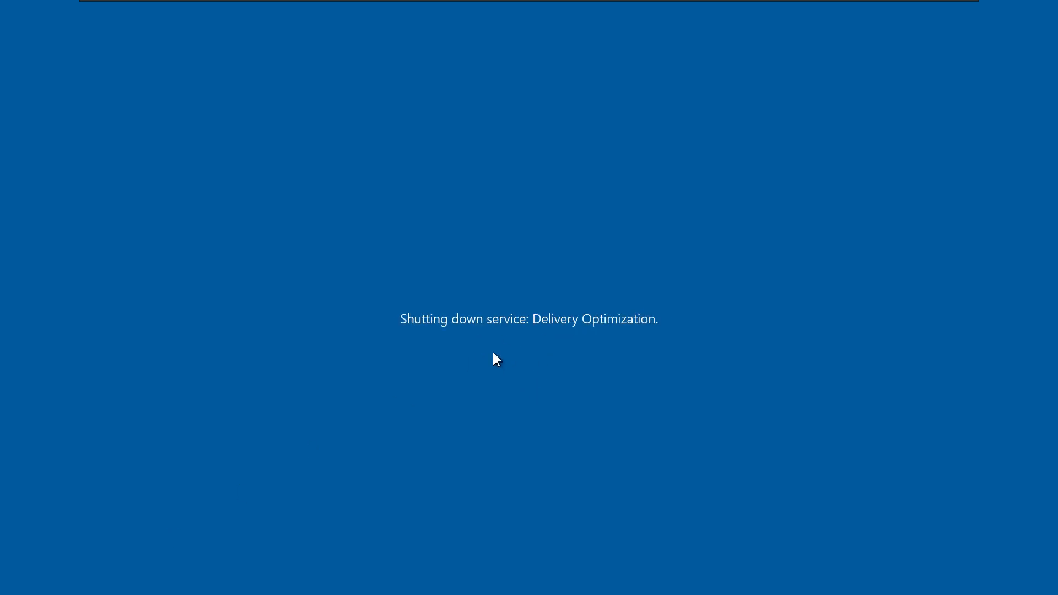
Step: Return to KALI-2026, leave its full-screen view, and shut down the guest from VMware Workstation
mouse_move(638, 6)
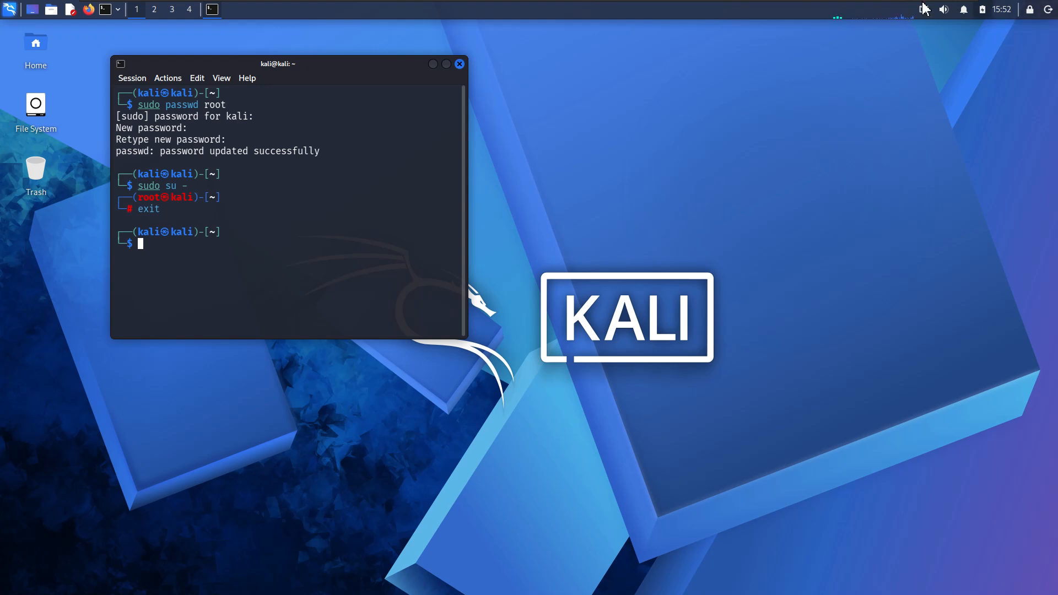
mouse_move(914, 8)
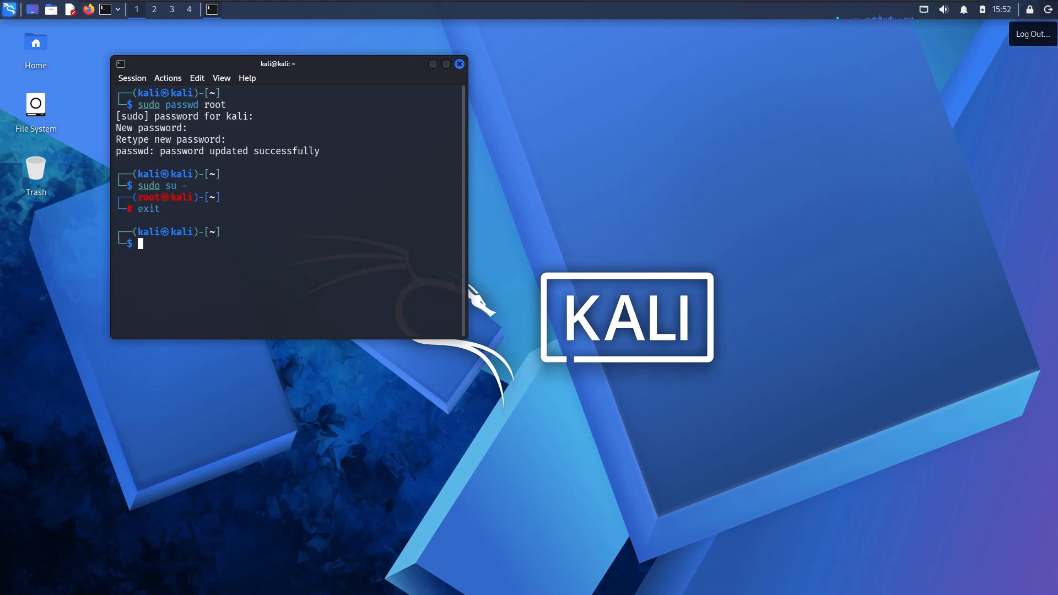
left_click(1048, 10)
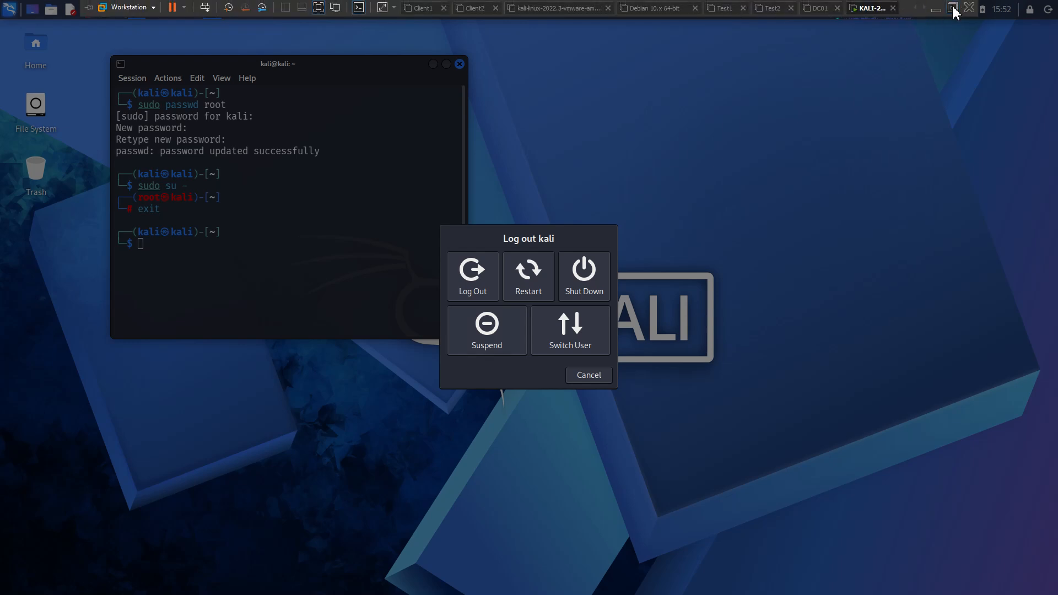
left_click(953, 8)
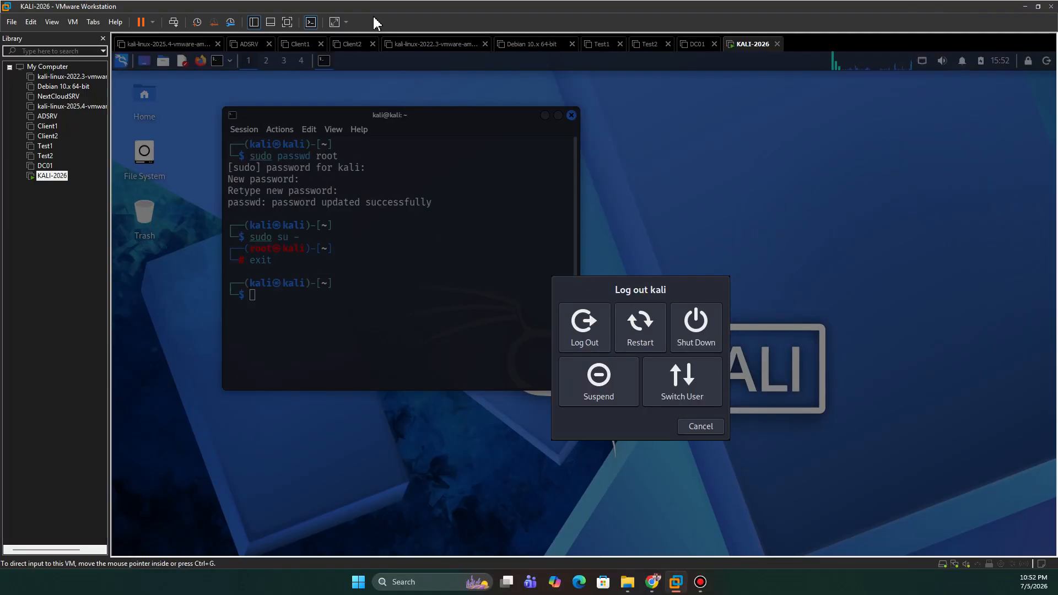
left_click(152, 22)
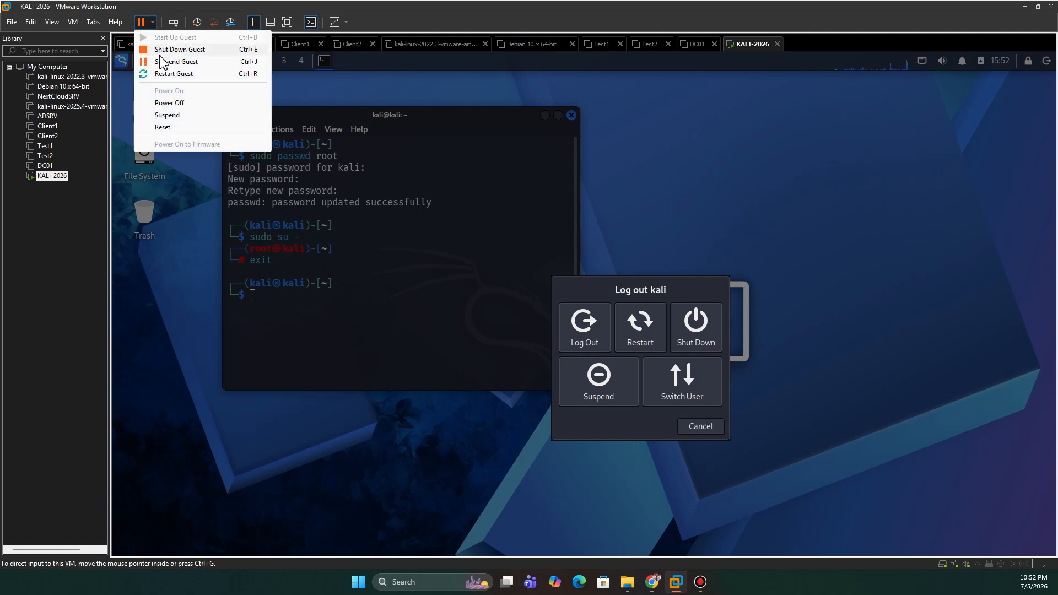
left_click(198, 49)
left_click(534, 311)
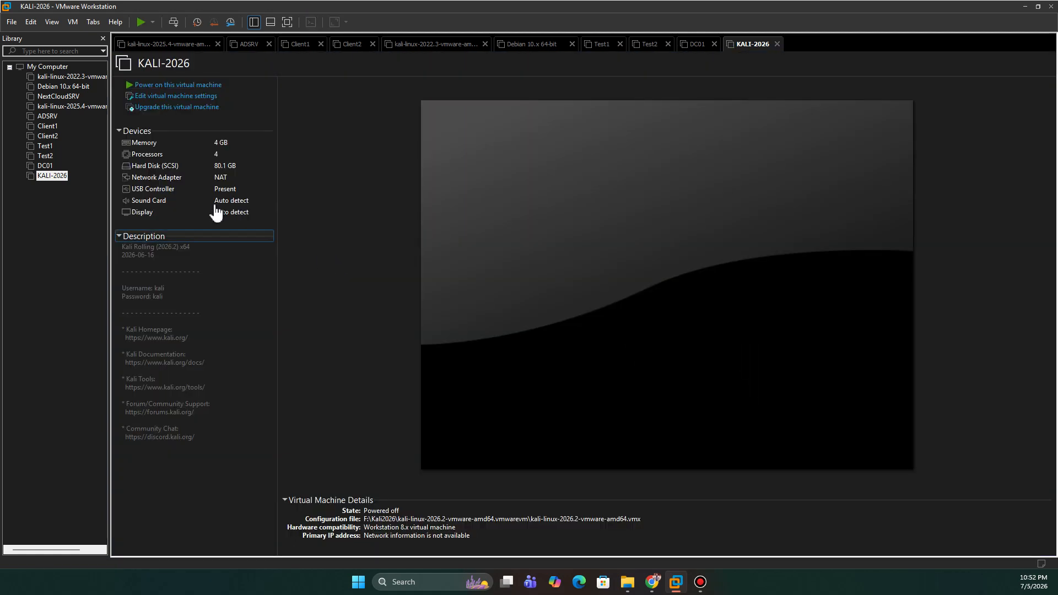
Step: Upgrade KALI-2026's hardware compatibility to Workstation 17.5 or later, altering this virtual machine instead of cloning it
left_click(160, 107)
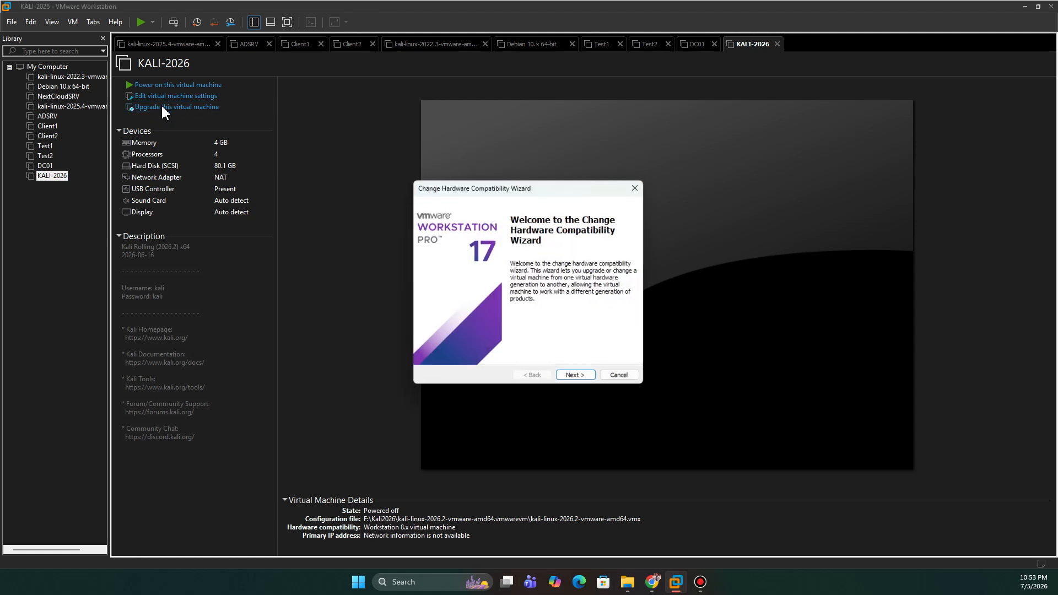
left_click(577, 377)
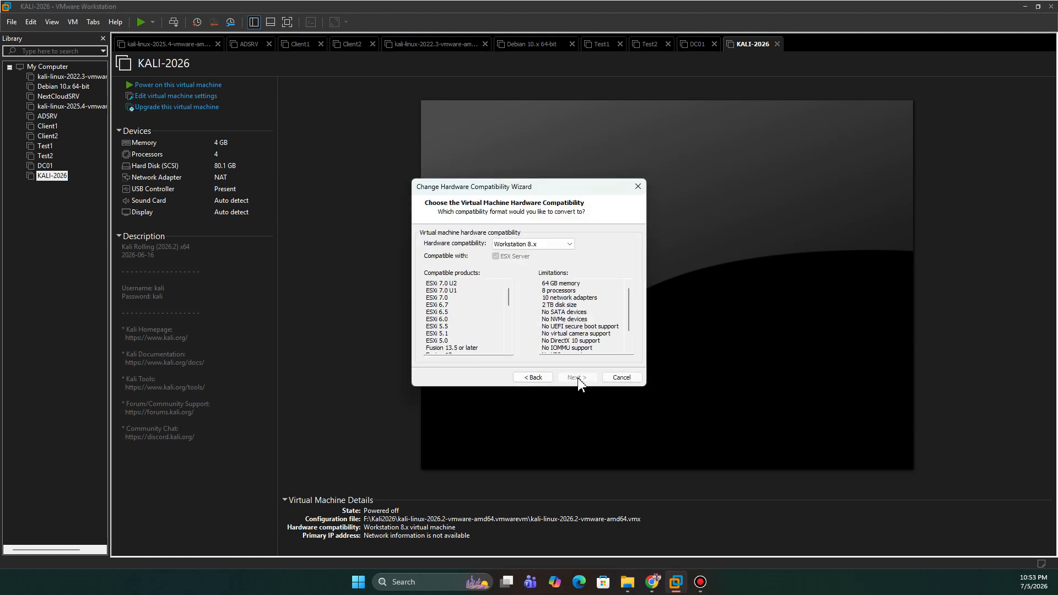
left_click(571, 245)
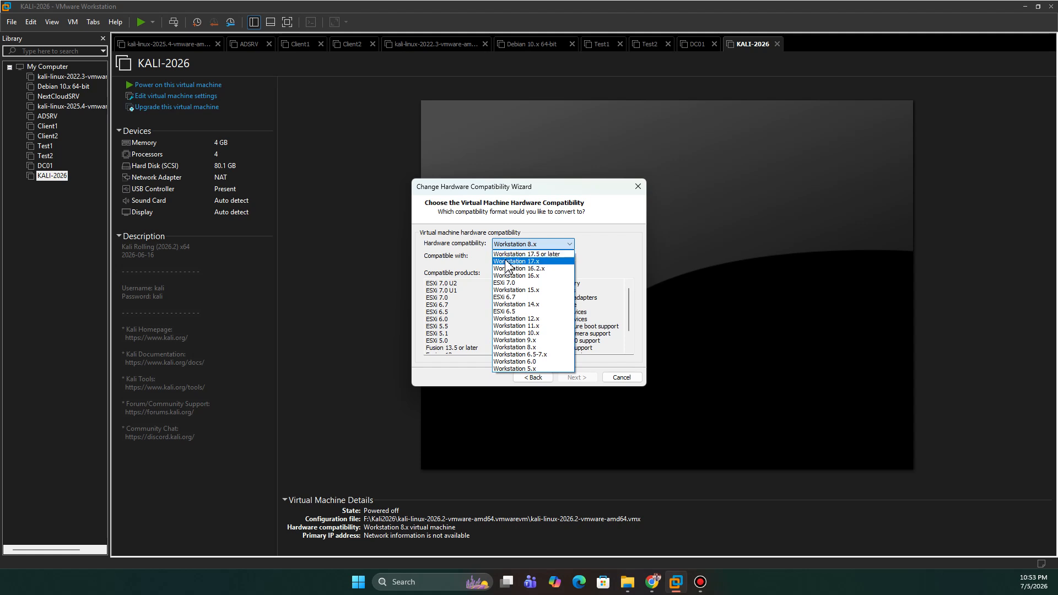
left_click(546, 254)
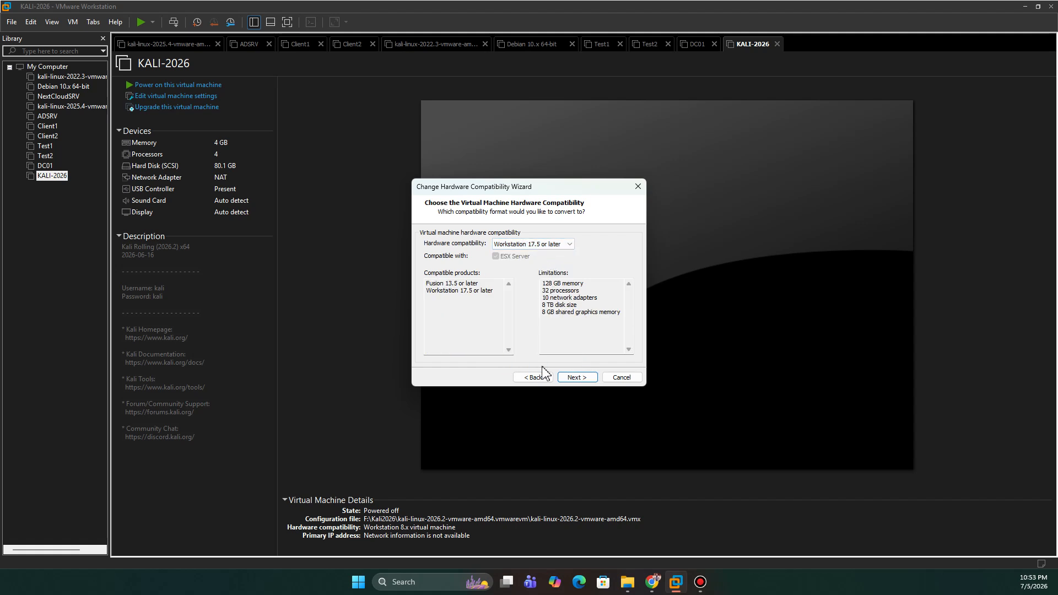
left_click(577, 378)
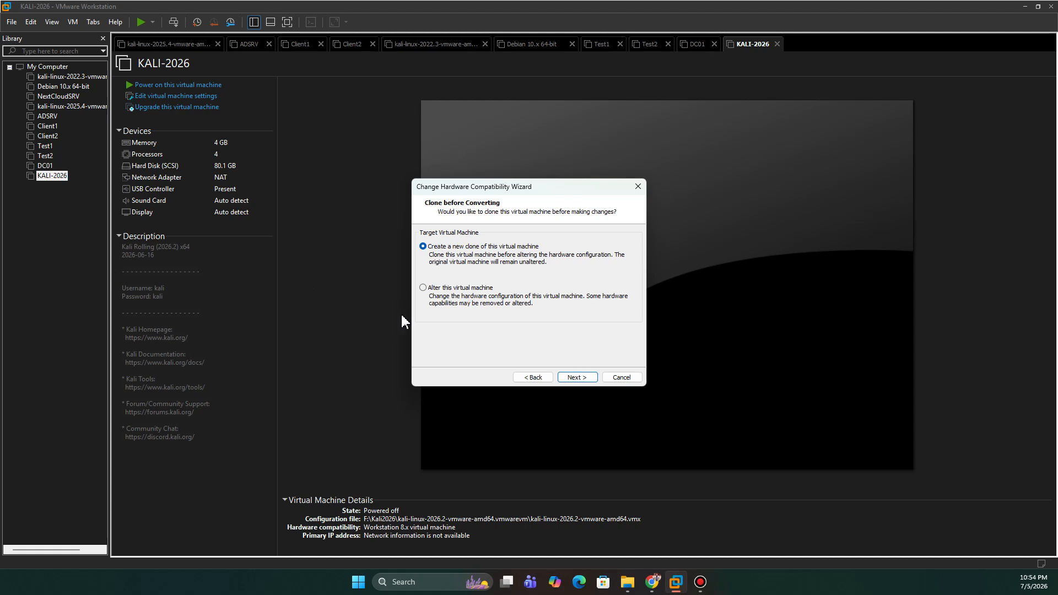
left_click(440, 288)
left_click(586, 379)
left_click(586, 379)
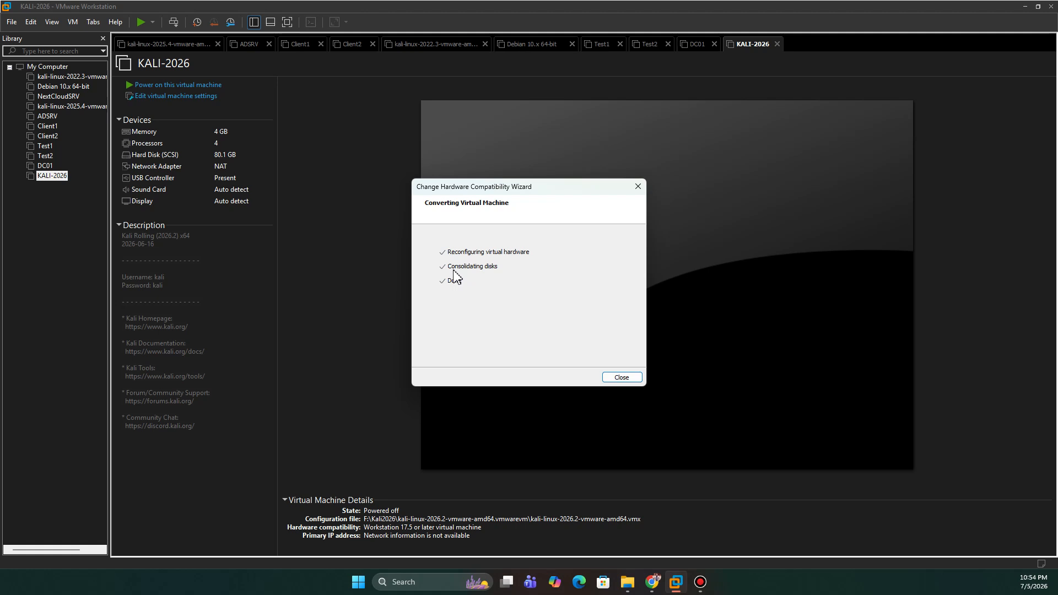
left_click(619, 378)
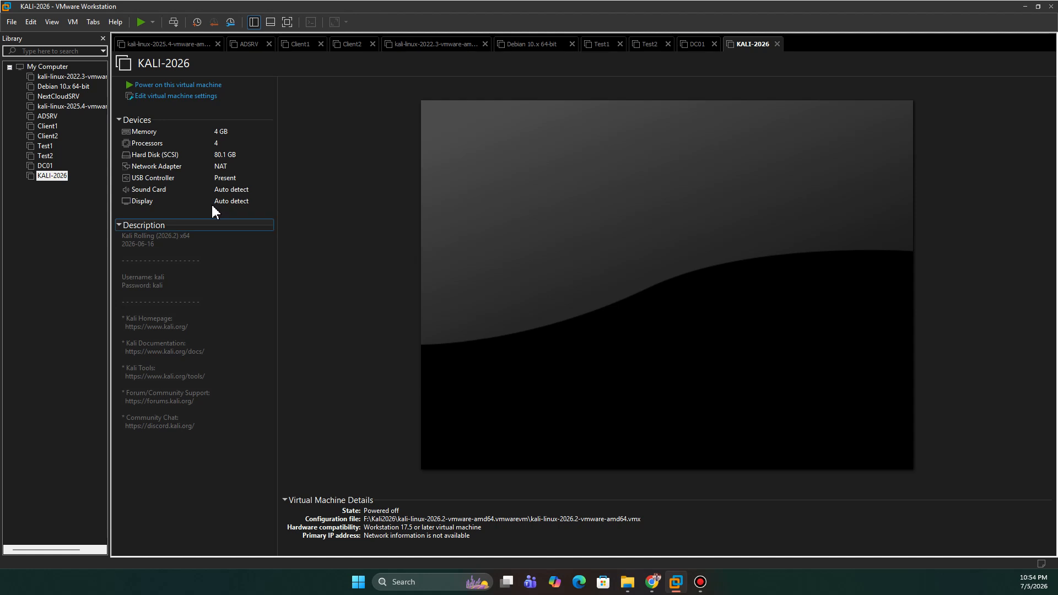
Step: Power on KALI-2026 and dismiss the side channel mitigations hint
left_click(189, 85)
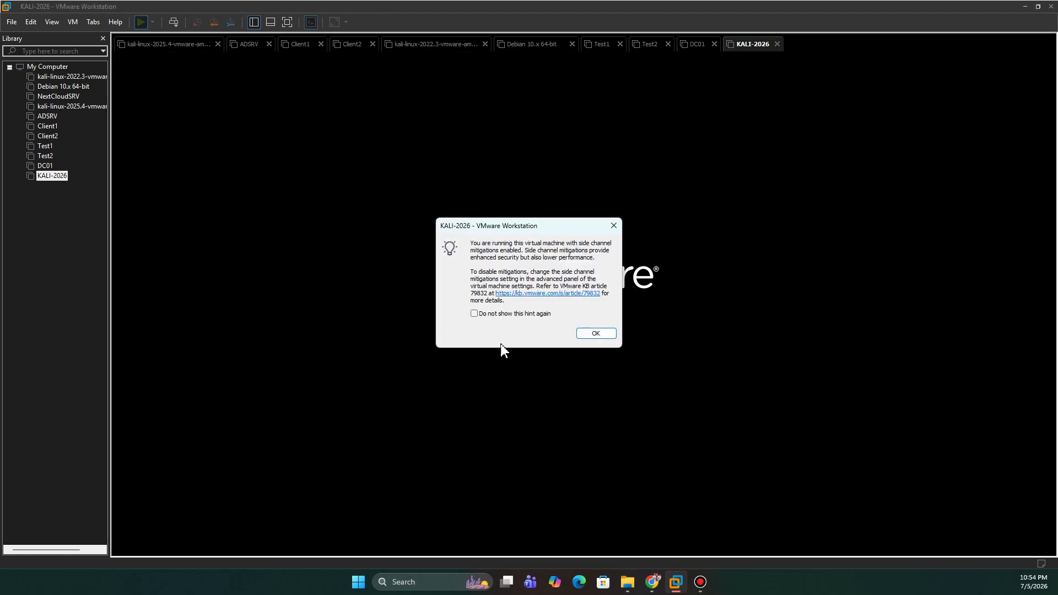
left_click(598, 334)
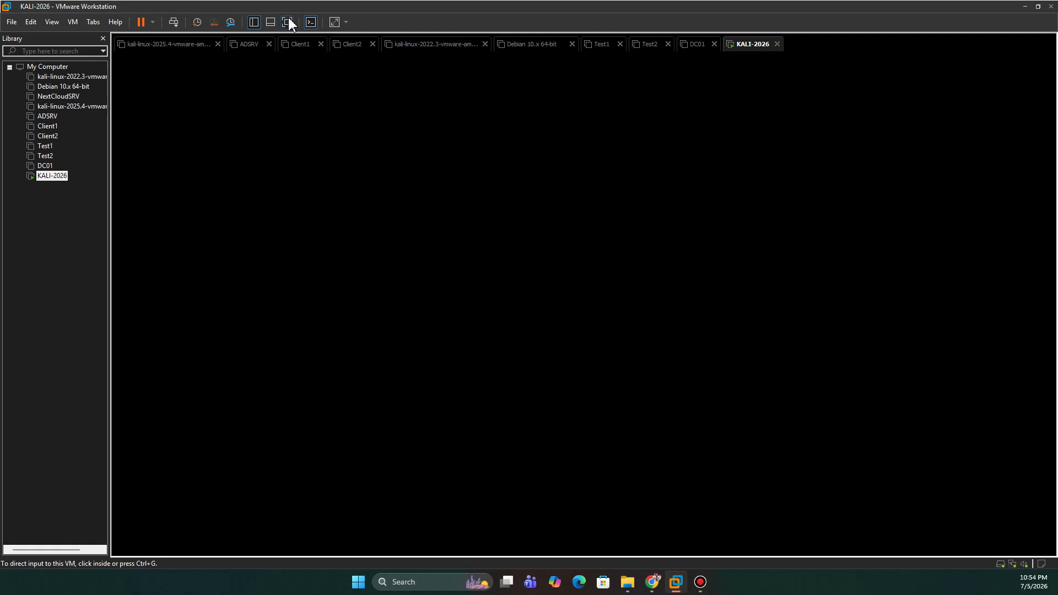
Step: Boot Kali GNU/Linux in full-screen view and log in as root with the account password
left_click(287, 22)
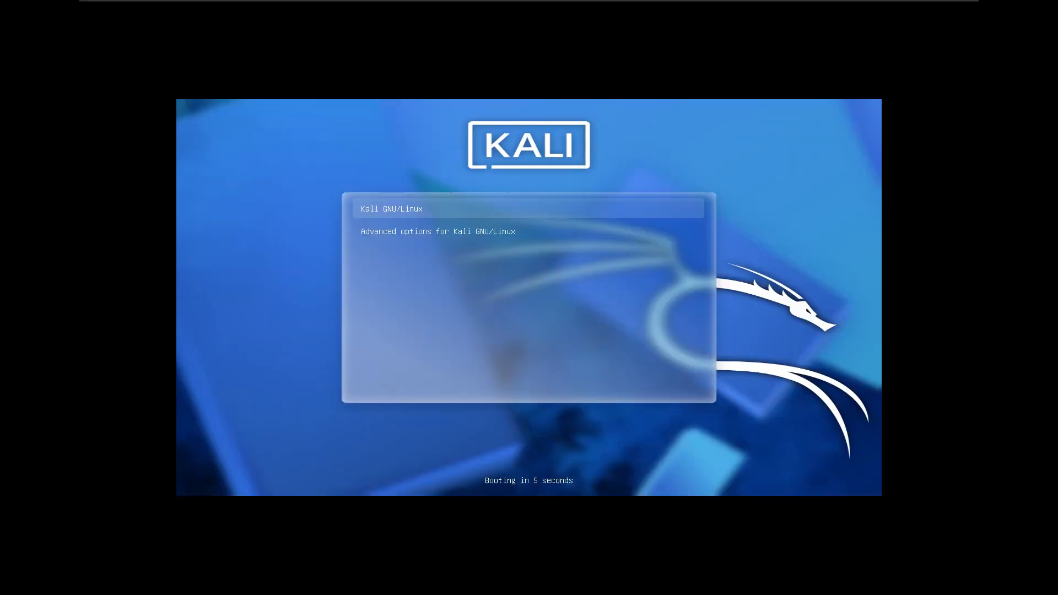
key("Return")
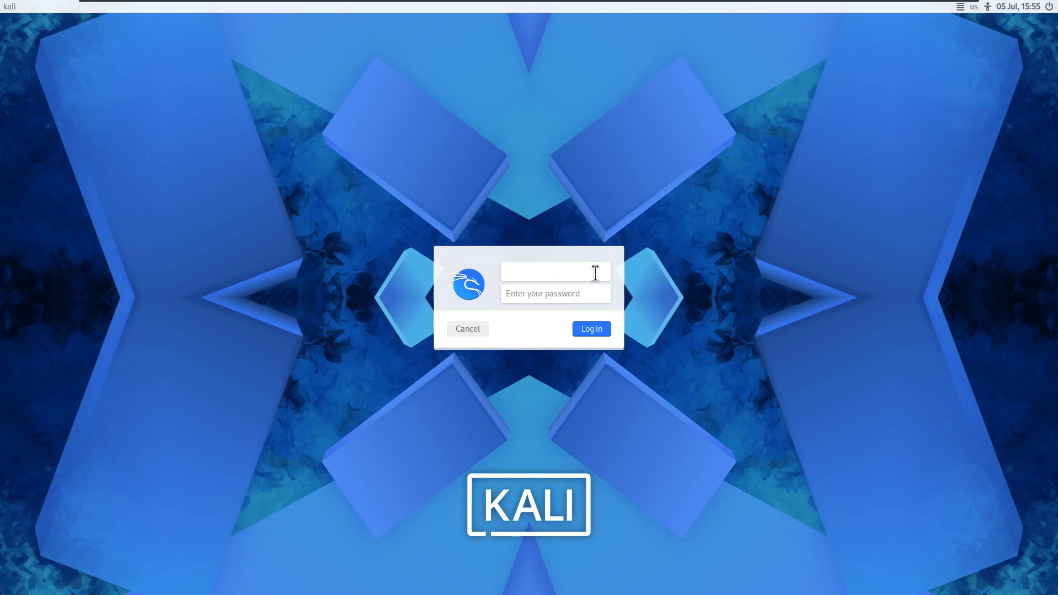
type("root")
key("Tab")
type("toor")
type("••••")
key("Return")
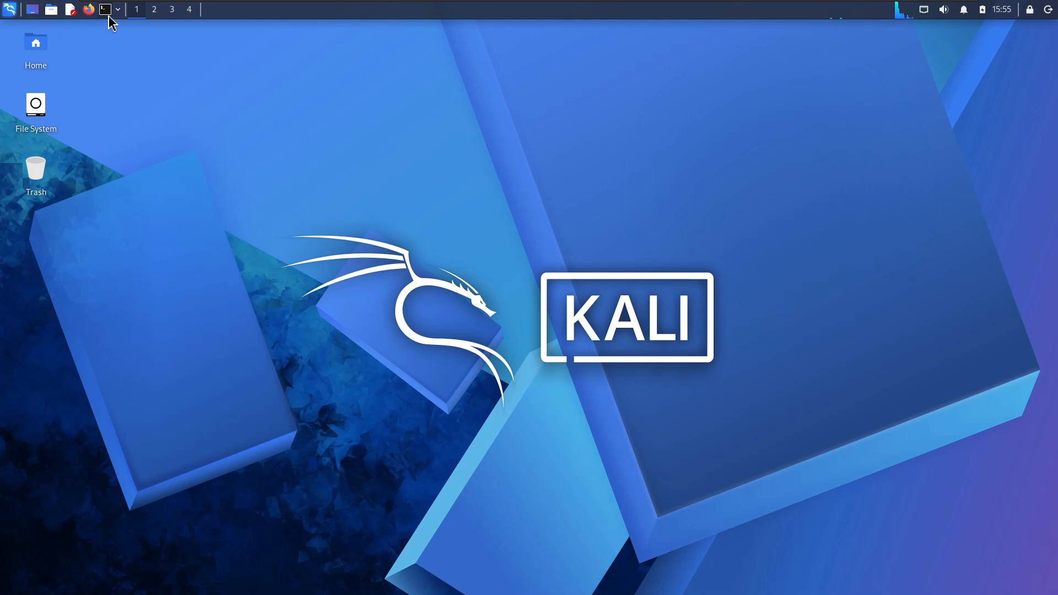
Step: View the root folders of Kali's File System in a maximized file manager window, and close it
double_click(36, 110)
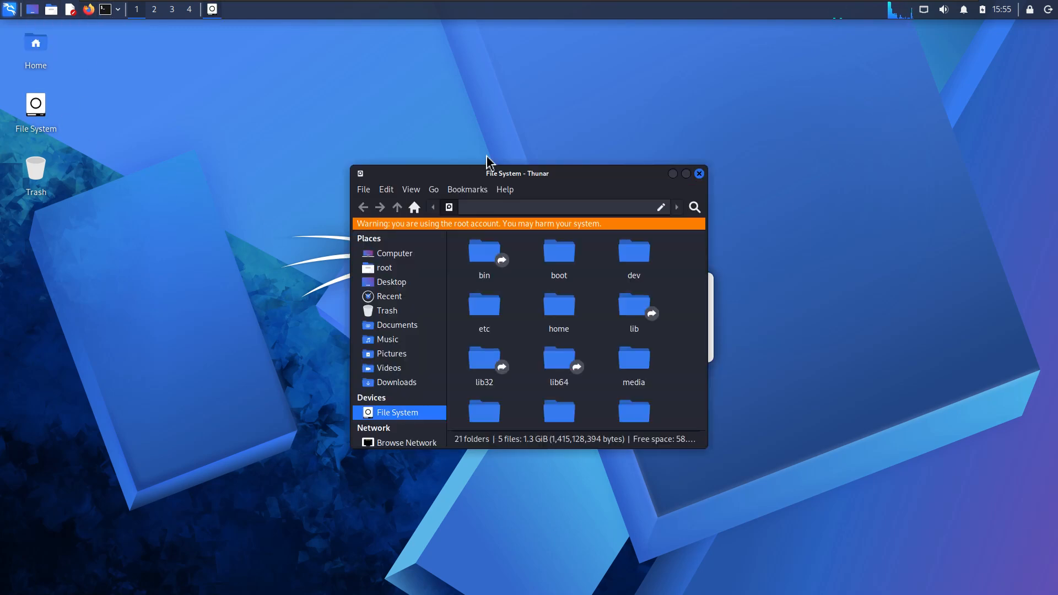
left_click(686, 173)
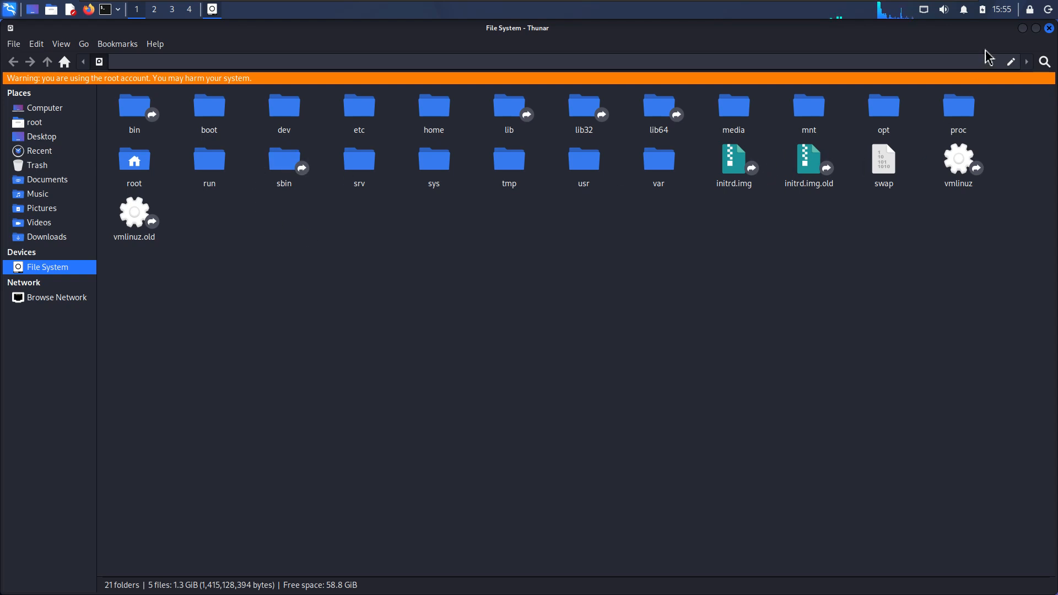
left_click(1048, 28)
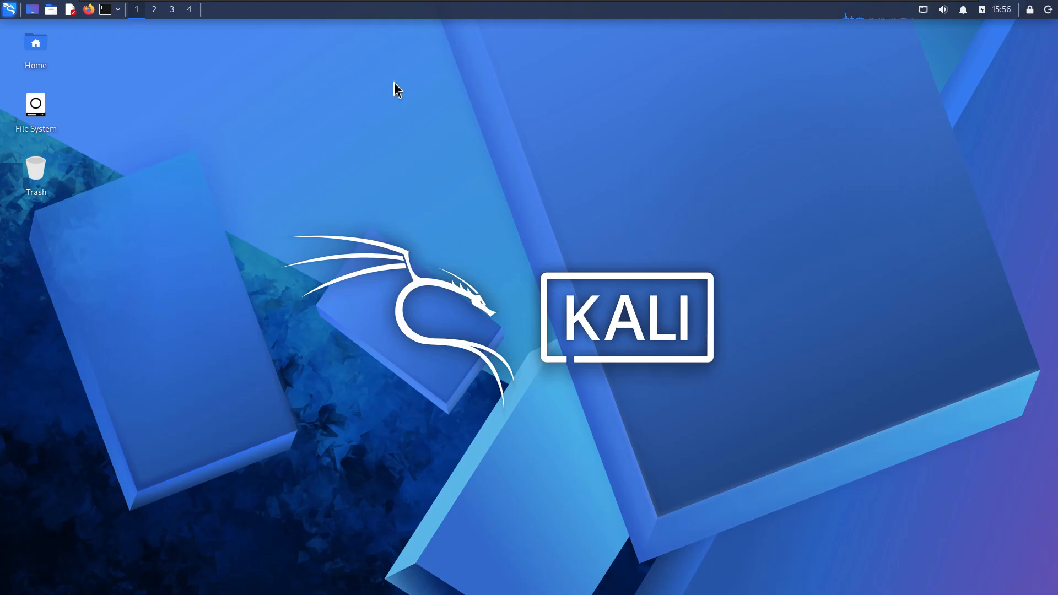